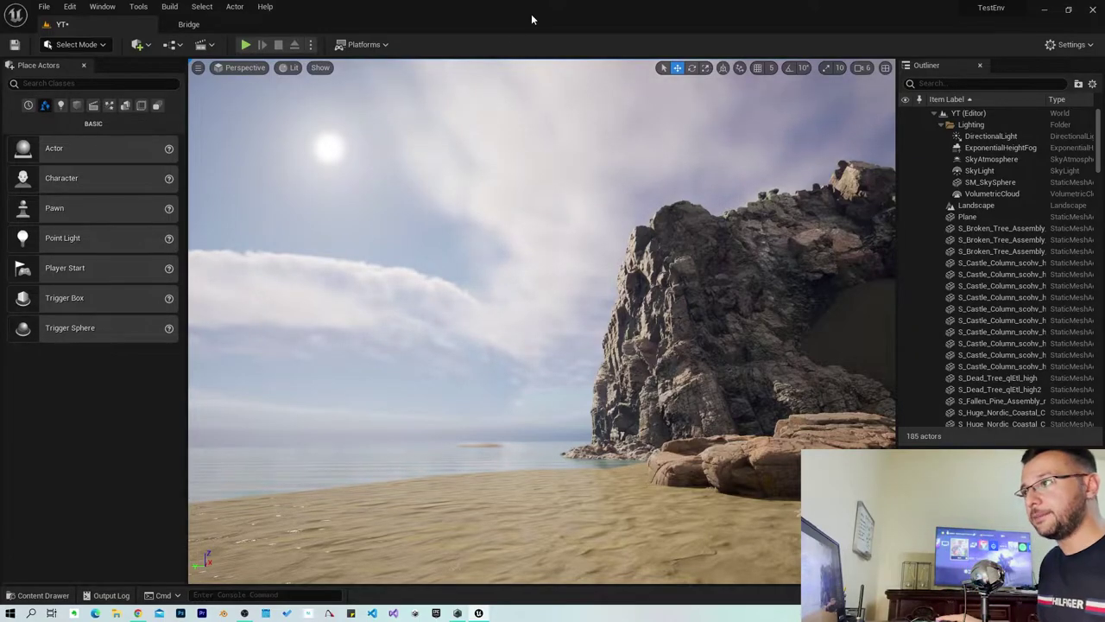
# Open the Window menu to list the editor windows, including Quixel Bridge.
pyautogui.click(100, 9)
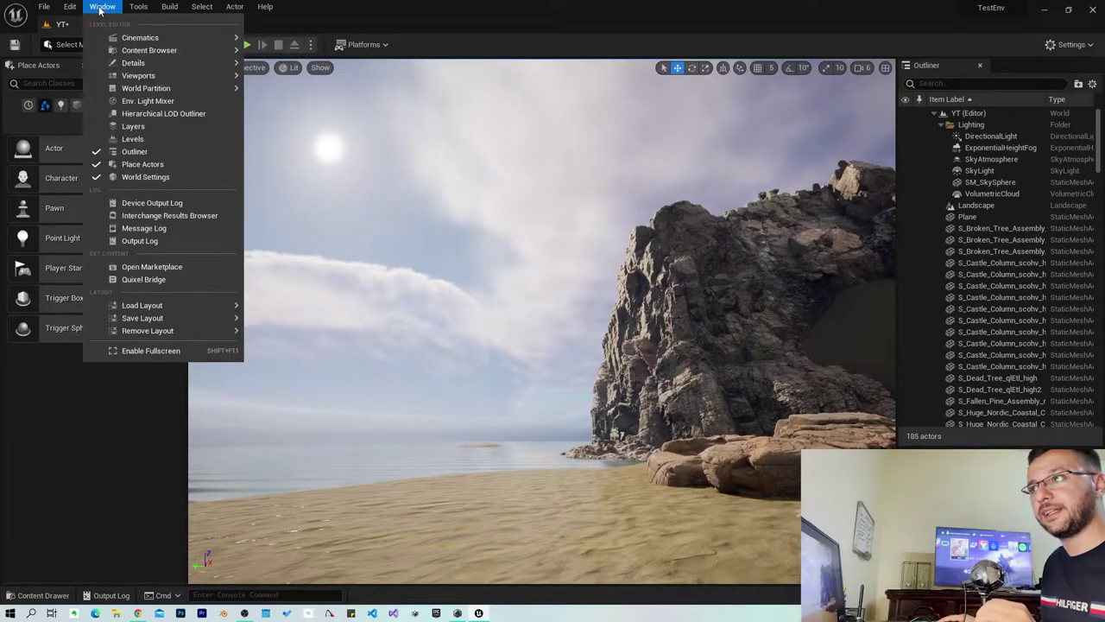
# Launch Quixel Bridge and browse down through the 3D Plants asset grid.
pyautogui.click(144, 280)
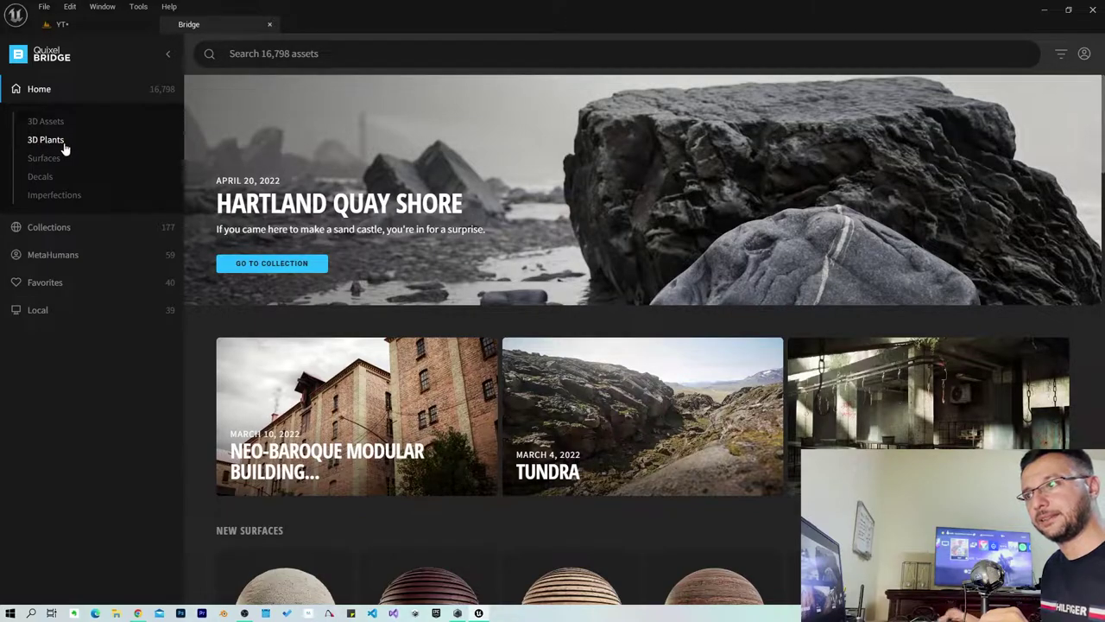
pyautogui.click(52, 140)
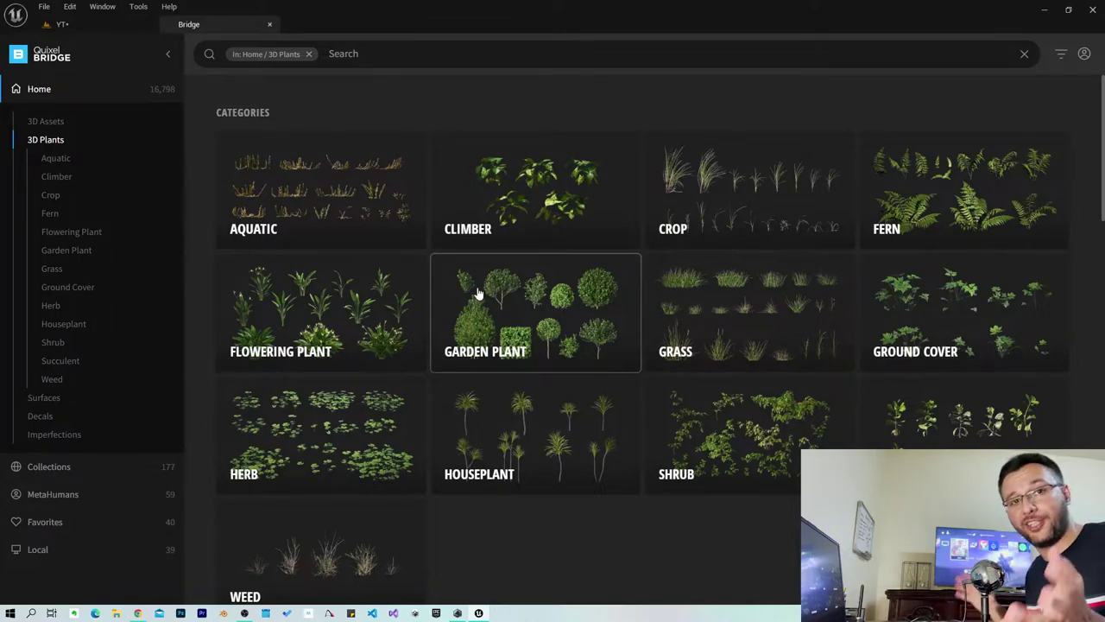
pyautogui.scroll(-3, 477, 294)
pyautogui.scroll(-2, 545, 362)
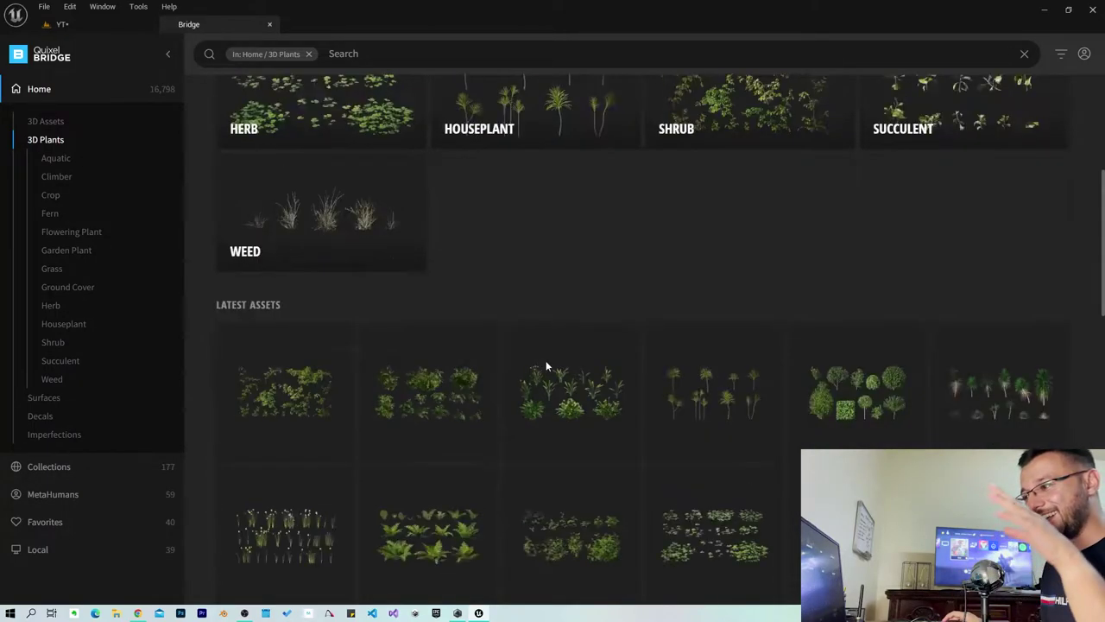
pyautogui.scroll(-2, 548, 361)
pyautogui.scroll(-2, 552, 361)
pyautogui.scroll(-2, 423, 346)
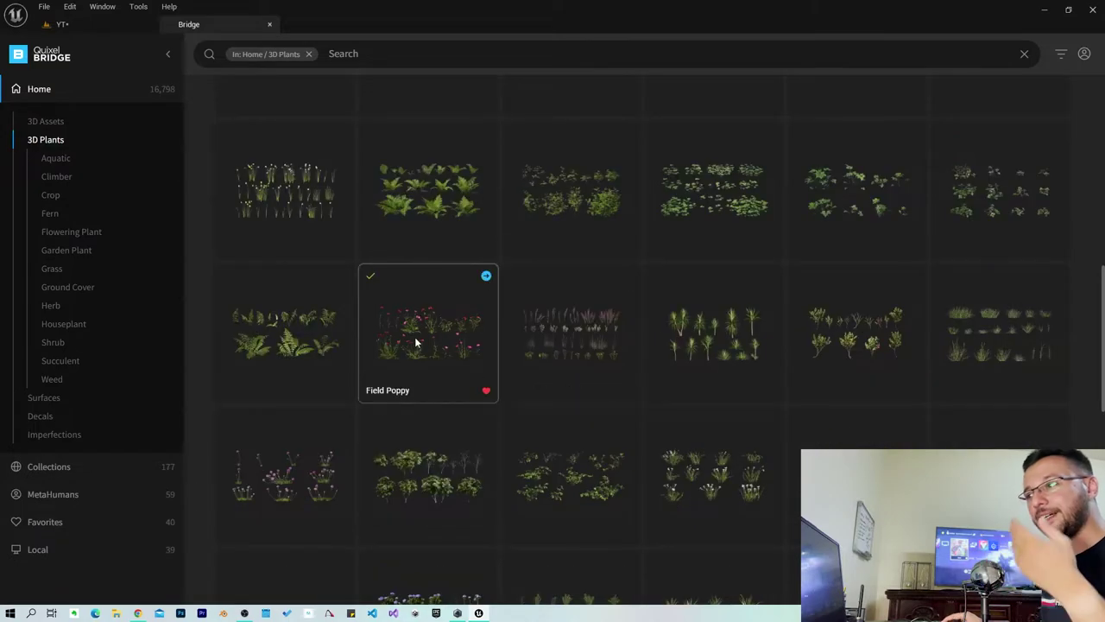
# View the Field Poppy plant's details and scroll further down the grid.
pyautogui.click(414, 337)
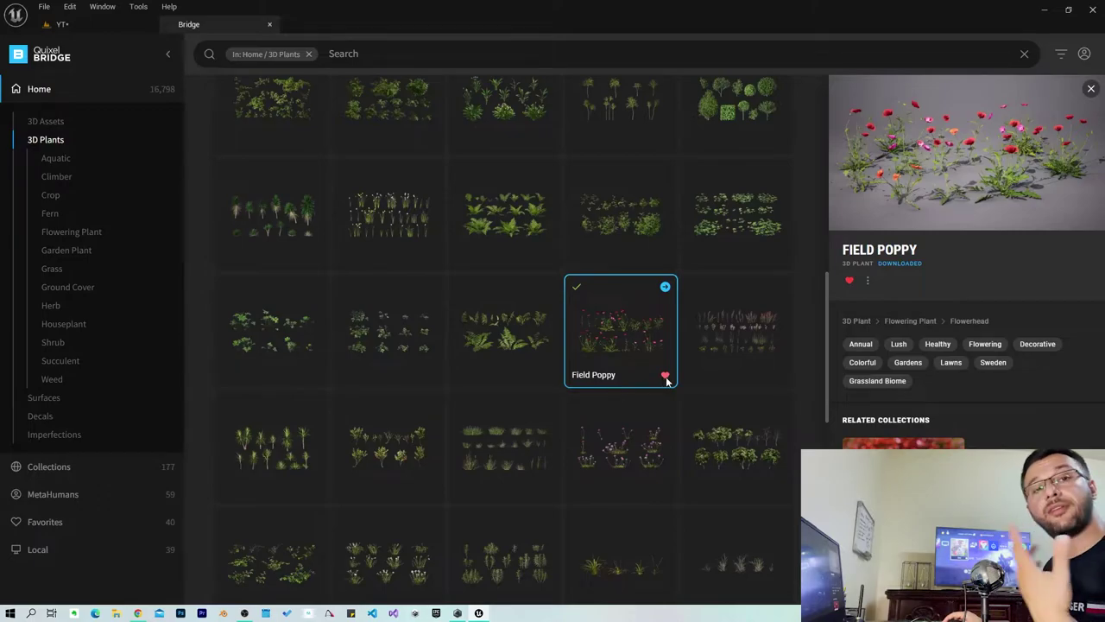
pyautogui.scroll(-3, 482, 348)
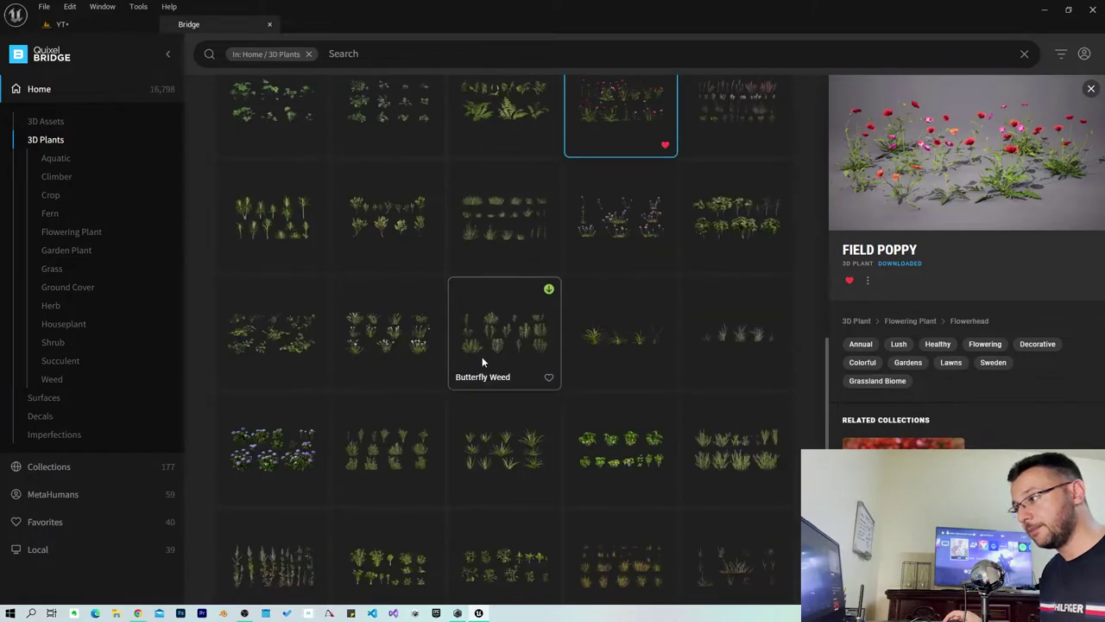
pyautogui.scroll(-3, 482, 354)
pyautogui.scroll(-3, 483, 360)
# Open the Wild Grass plant's details, showing its category and tags.
pyautogui.click(505, 459)
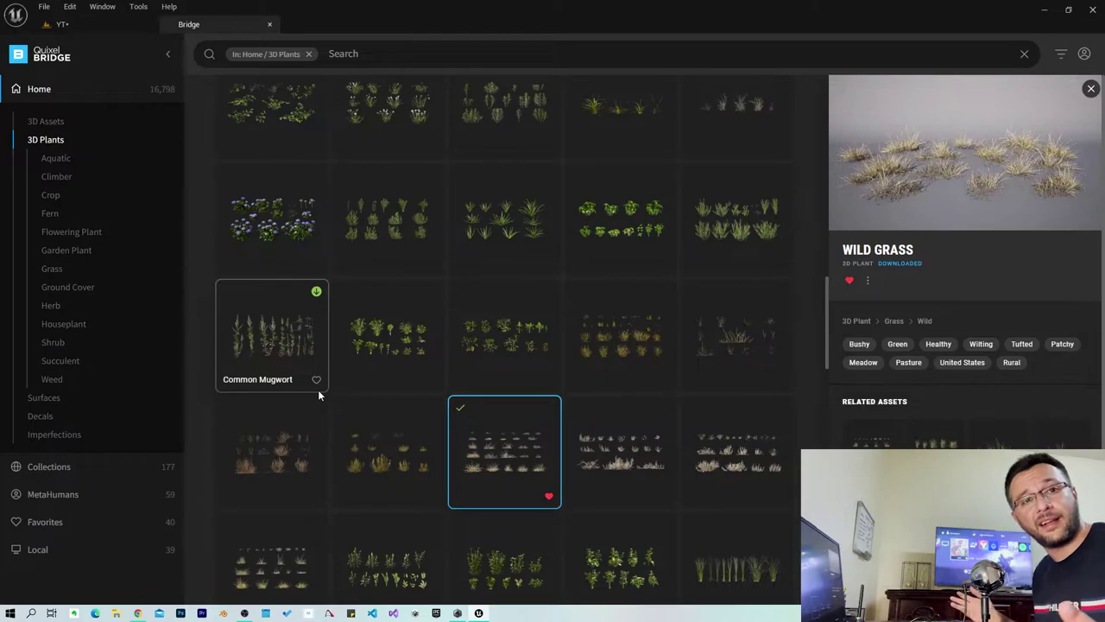
pyautogui.scroll(-1, 318, 390)
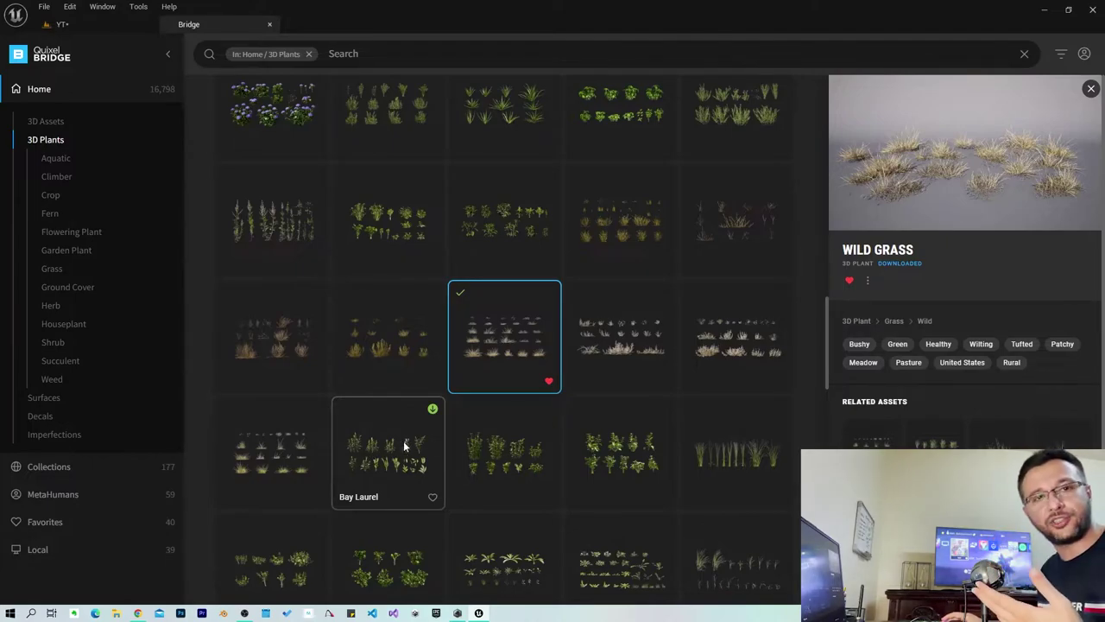
pyautogui.scroll(-2, 405, 446)
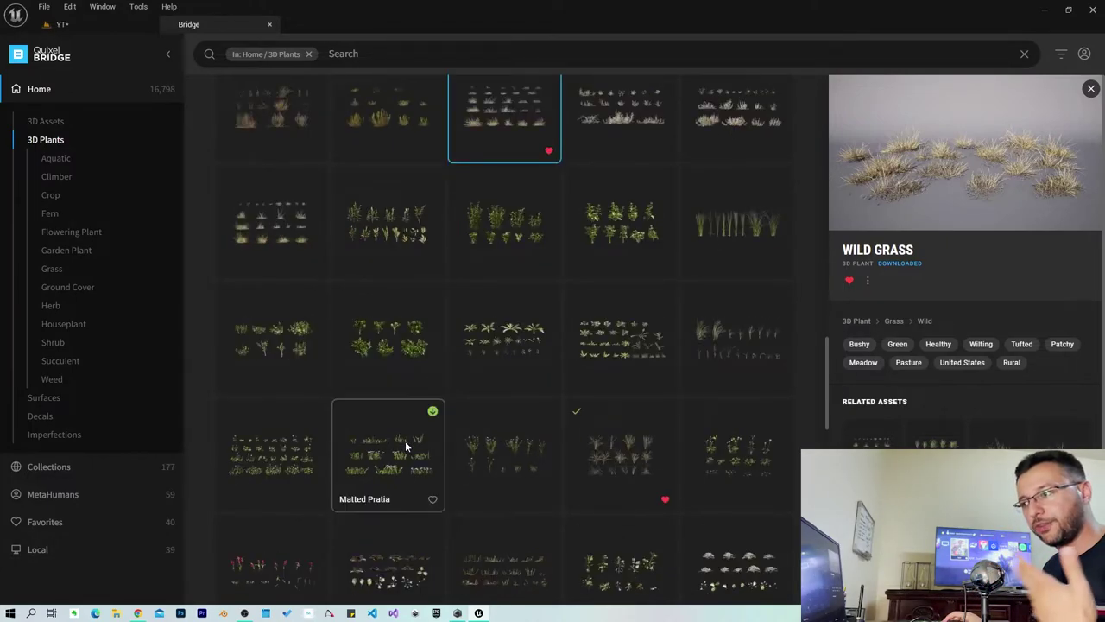
# Preview the Marram Grass and Dune Sword-Sedge plant details.
pyautogui.click(576, 440)
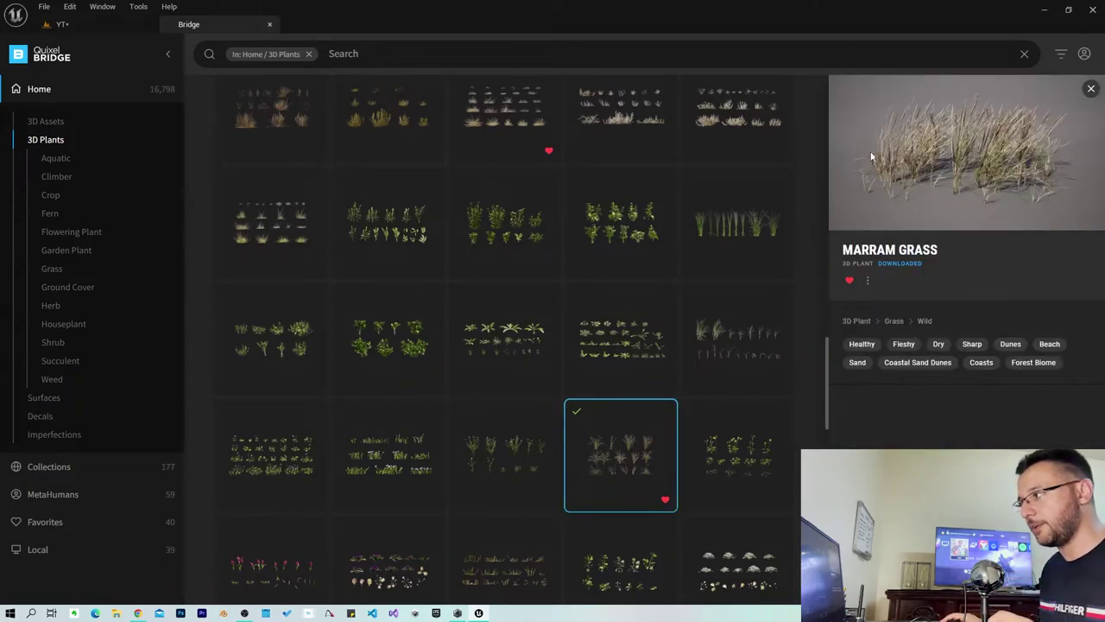
pyautogui.scroll(-4, 414, 514)
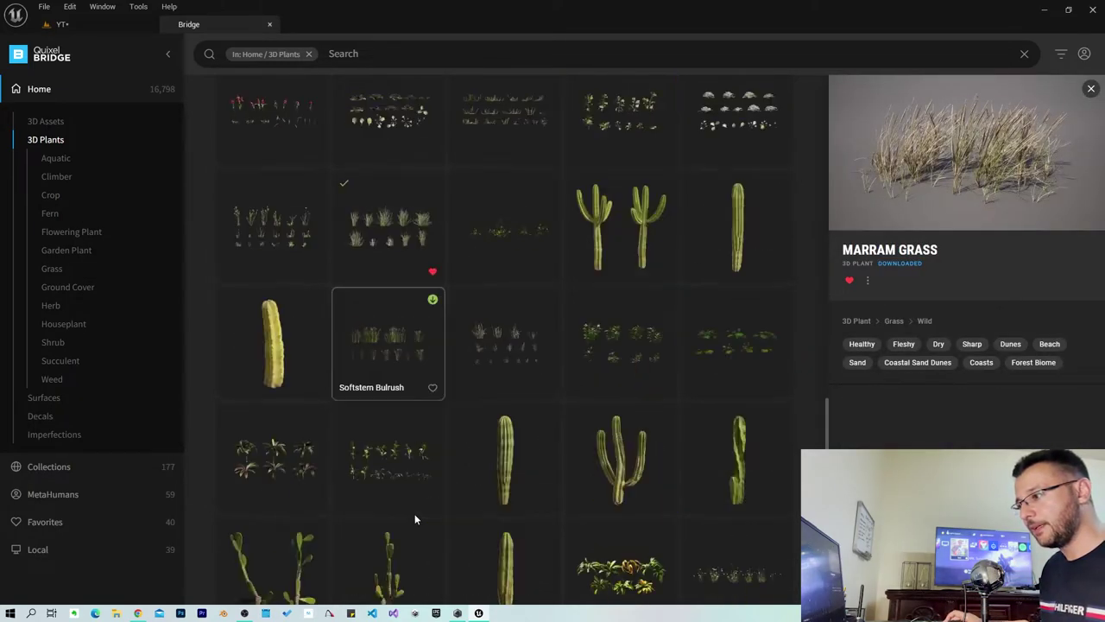
pyautogui.scroll(-1, 408, 223)
pyautogui.click(409, 223)
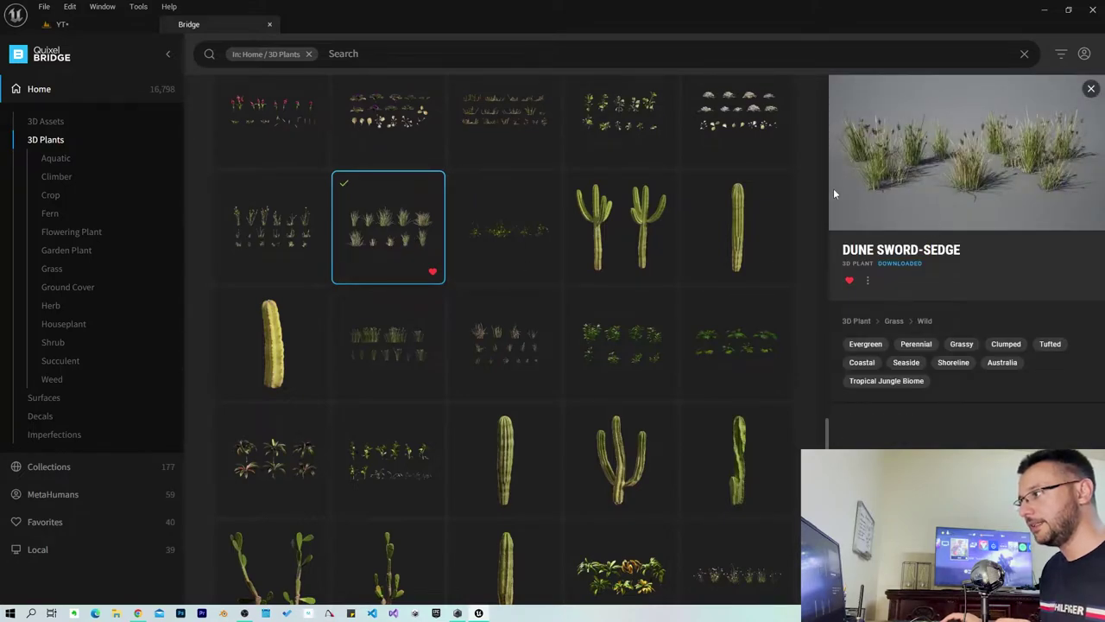
# Preview the tall, branched and yellow cactus assets, then open Pink Cordyline's details.
pyautogui.click(691, 226)
pyautogui.click(618, 238)
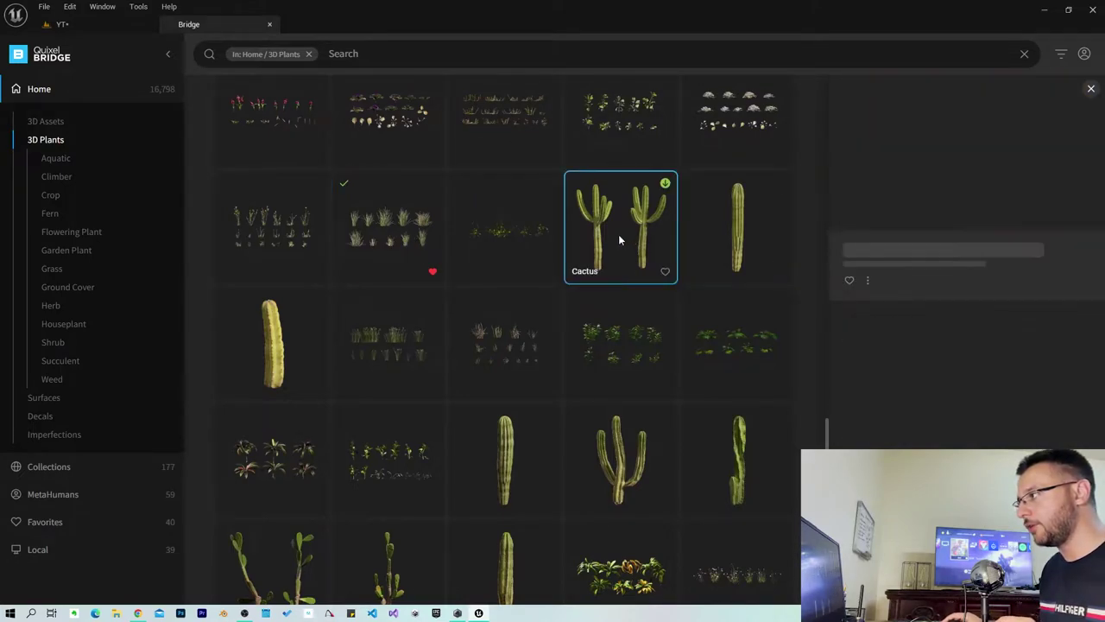
pyautogui.click(278, 350)
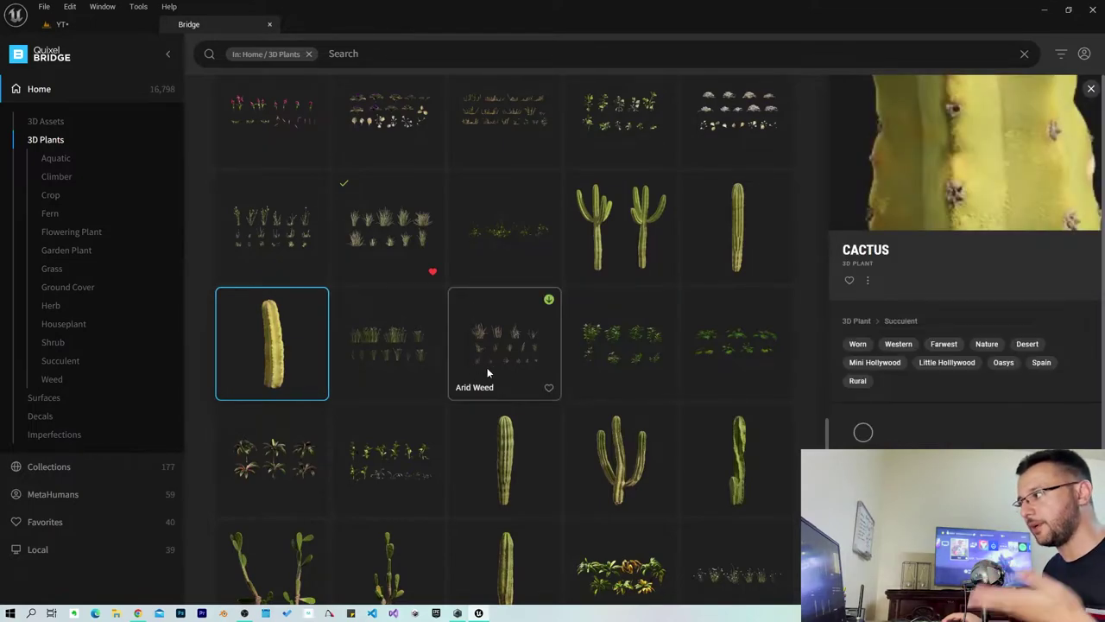
pyautogui.scroll(-1, 486, 373)
pyautogui.click(276, 341)
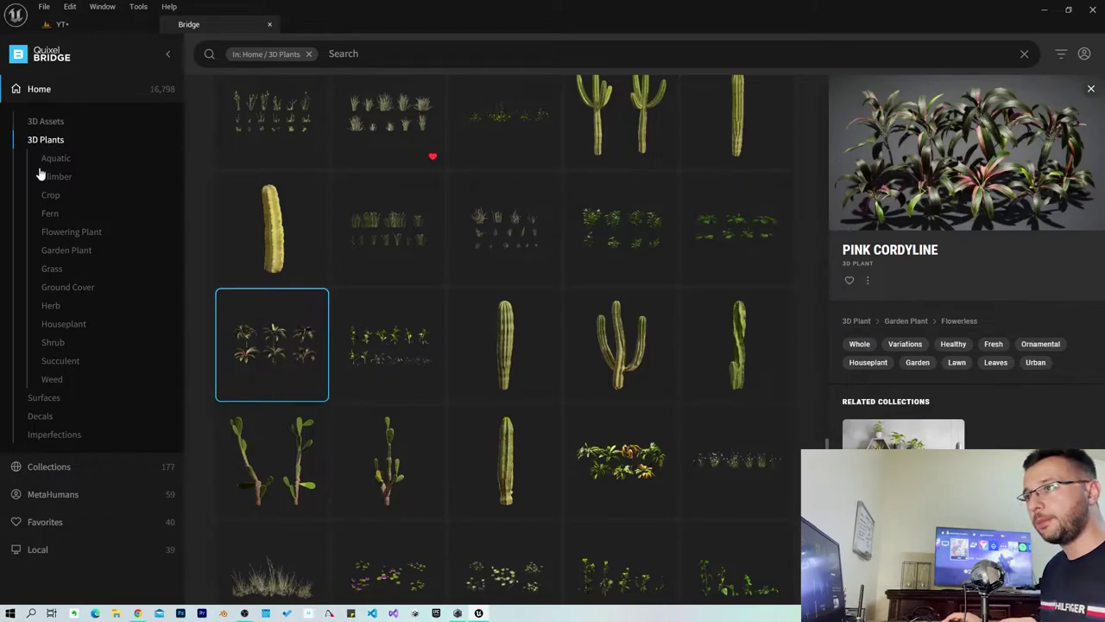
# Filter to Aquatic plants and preview Sea Spinach, Ginger Lily and Saltbush.
pyautogui.click(56, 159)
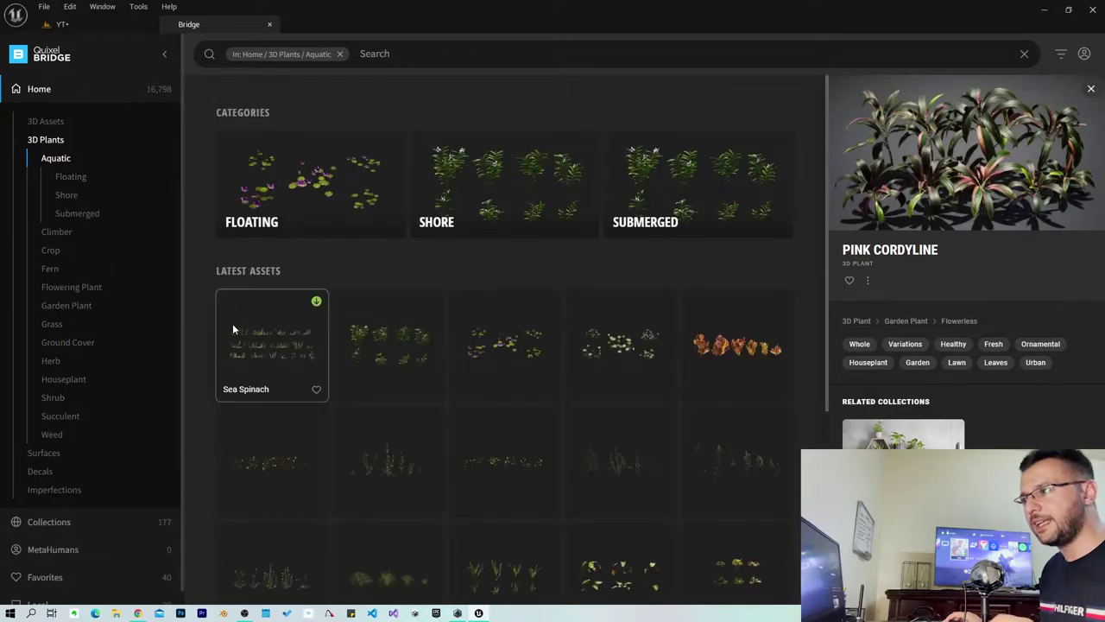
pyautogui.click(282, 343)
pyautogui.click(381, 321)
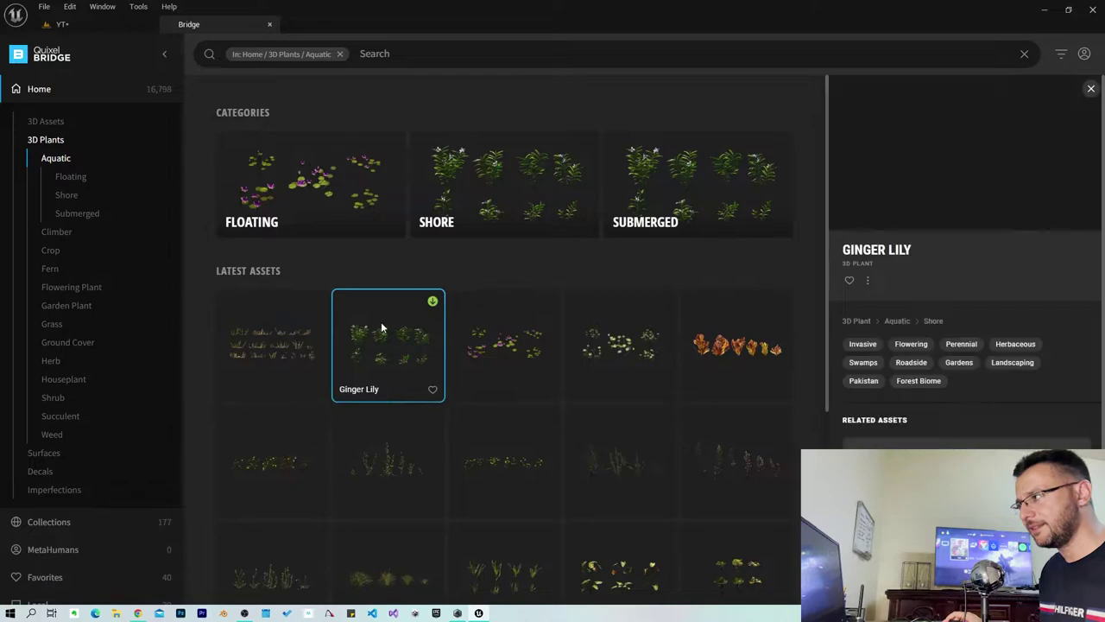
pyautogui.click(375, 450)
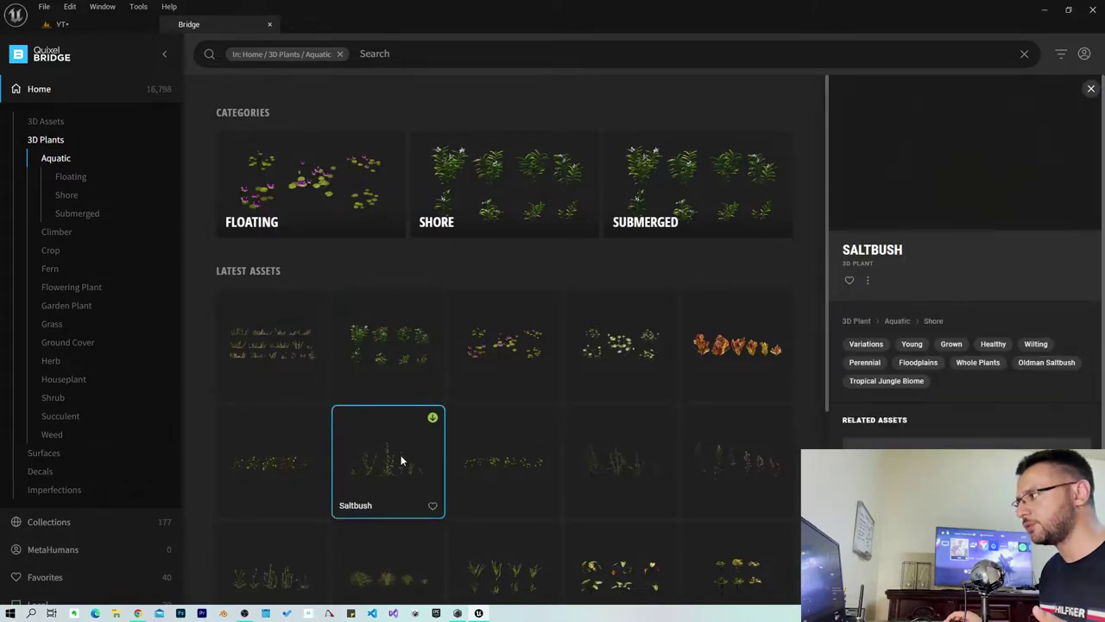
# Cycle through the Climber, Grass and Houseplant categories, ending on Herb.
pyautogui.click(62, 233)
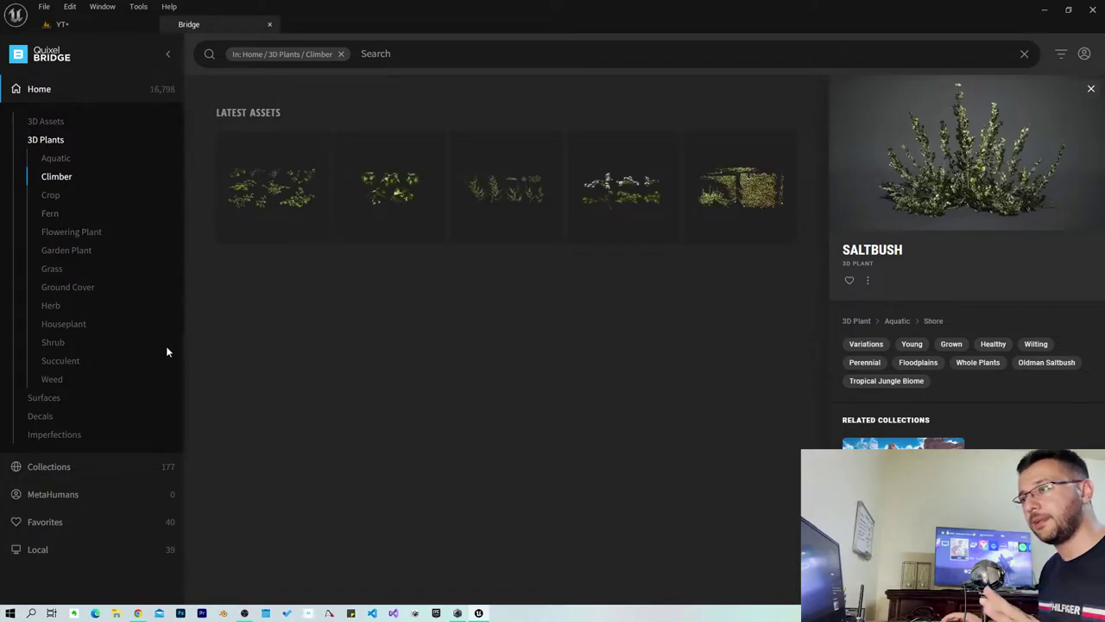
pyautogui.click(54, 269)
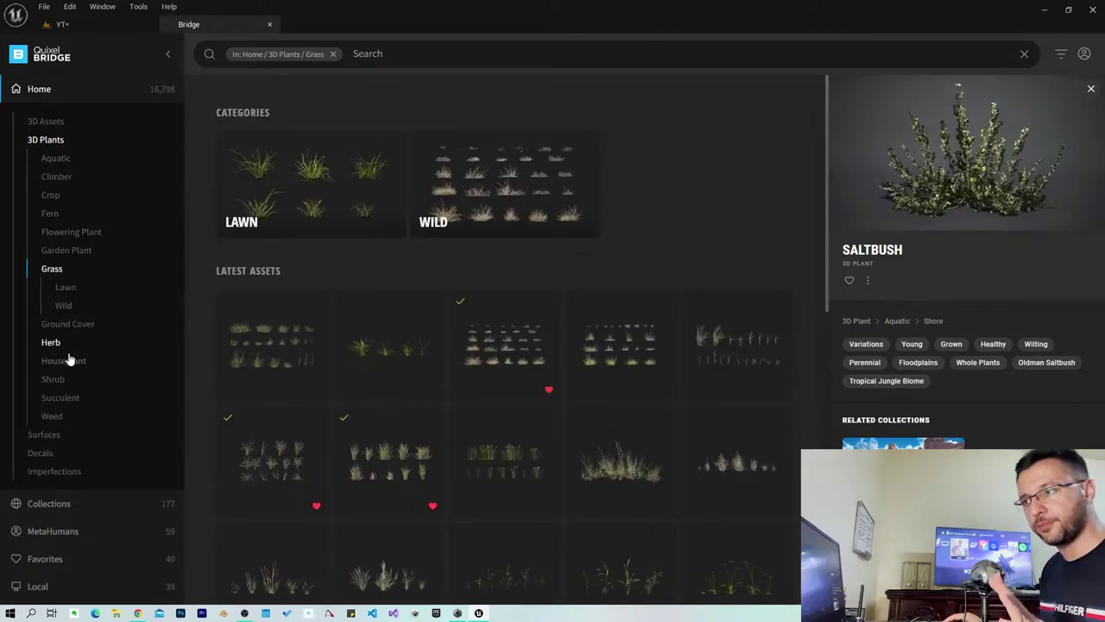
pyautogui.click(69, 360)
pyautogui.click(52, 306)
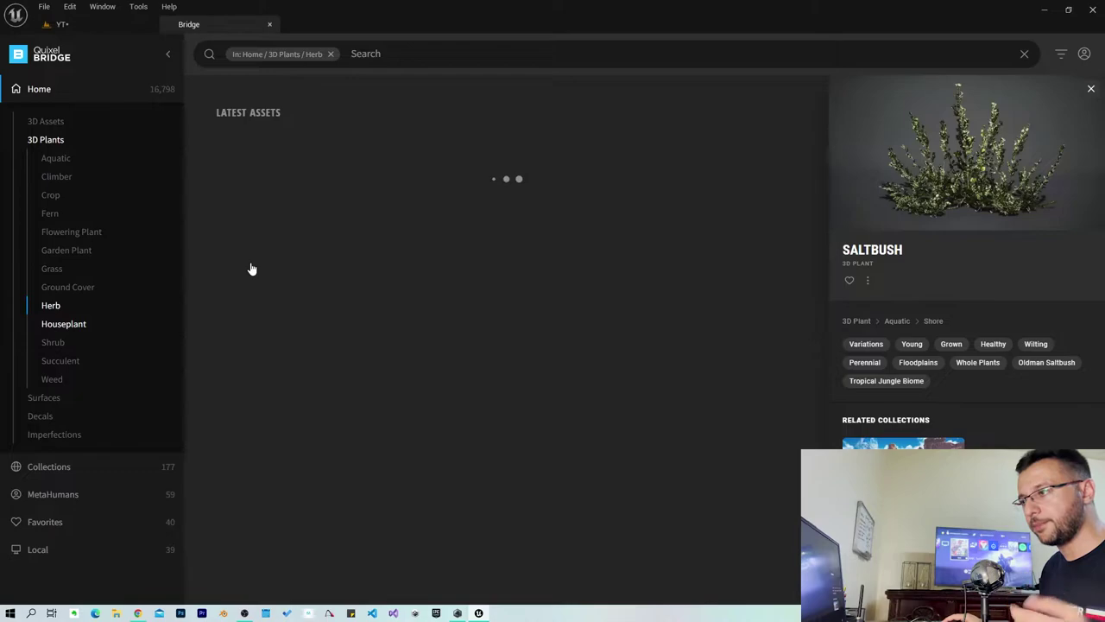
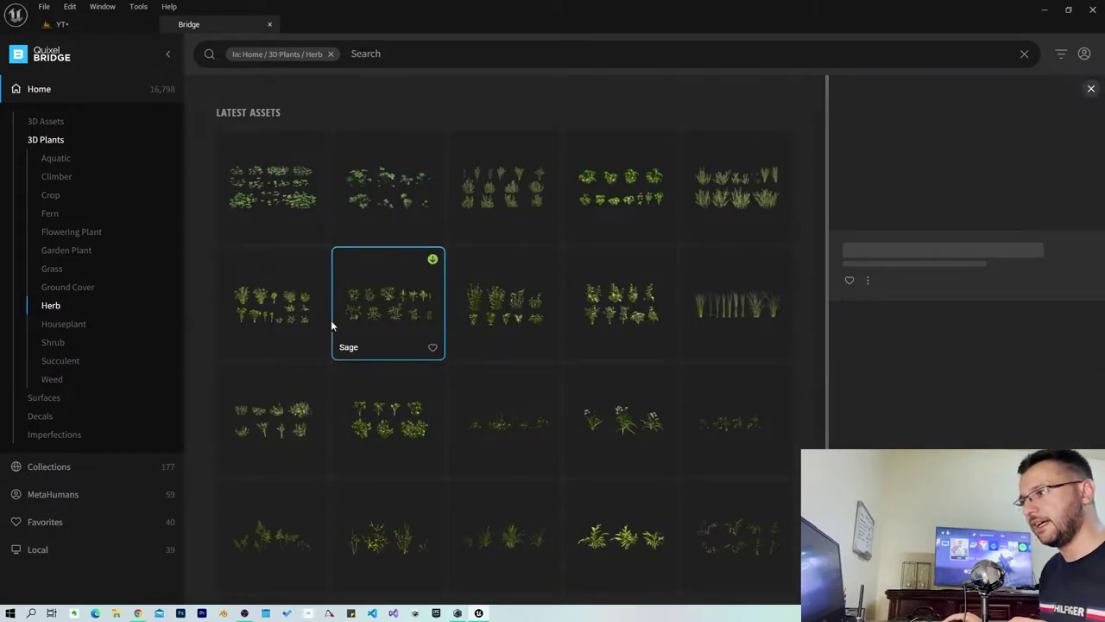
# Look over the Coriander, Oregano and Three Cornered Garlic herb details.
pyautogui.click(285, 316)
pyautogui.click(278, 414)
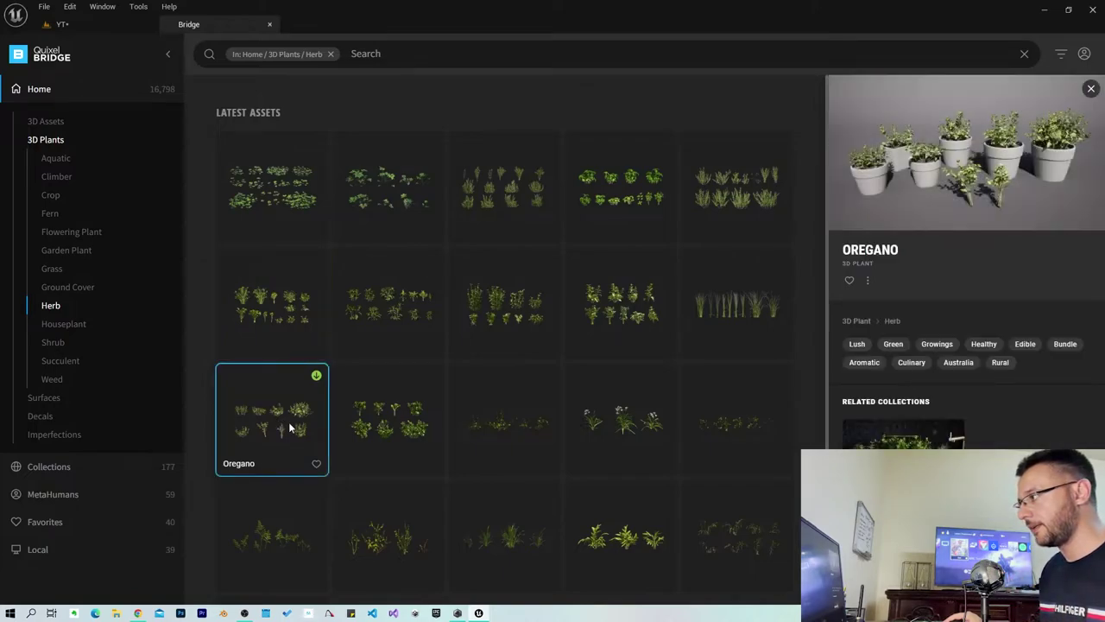
pyautogui.scroll(-2, 289, 421)
pyautogui.click(665, 253)
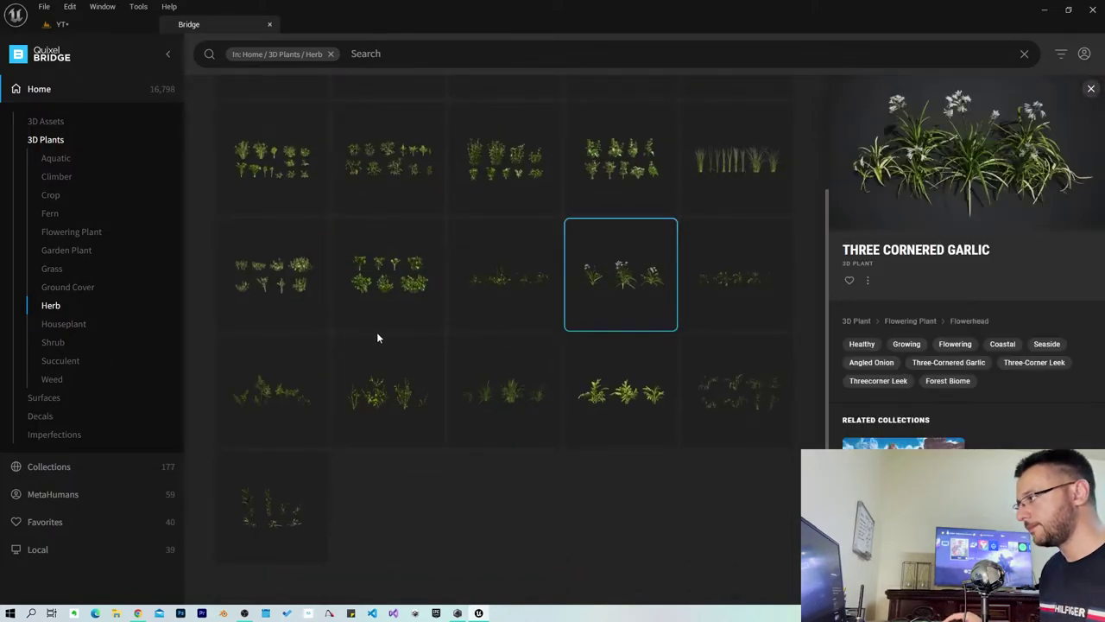
# Browse the grass plants (Wild Grass, Dune Sword-Sedge, Marram Grass), then show Favorites.
pyautogui.click(63, 272)
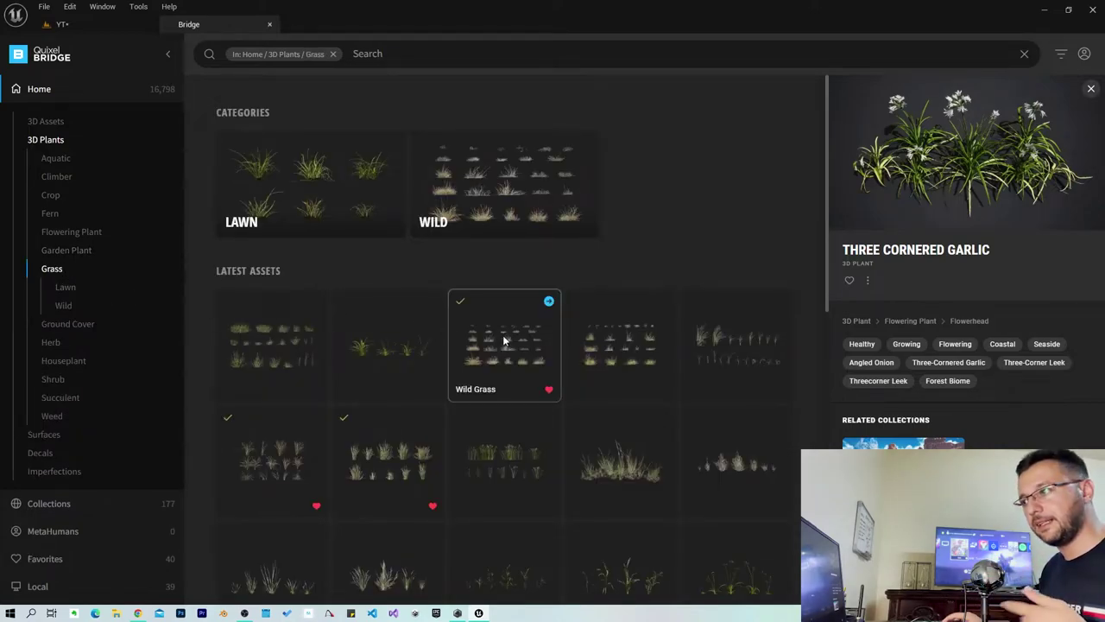
pyautogui.scroll(-2, 500, 346)
pyautogui.click(499, 245)
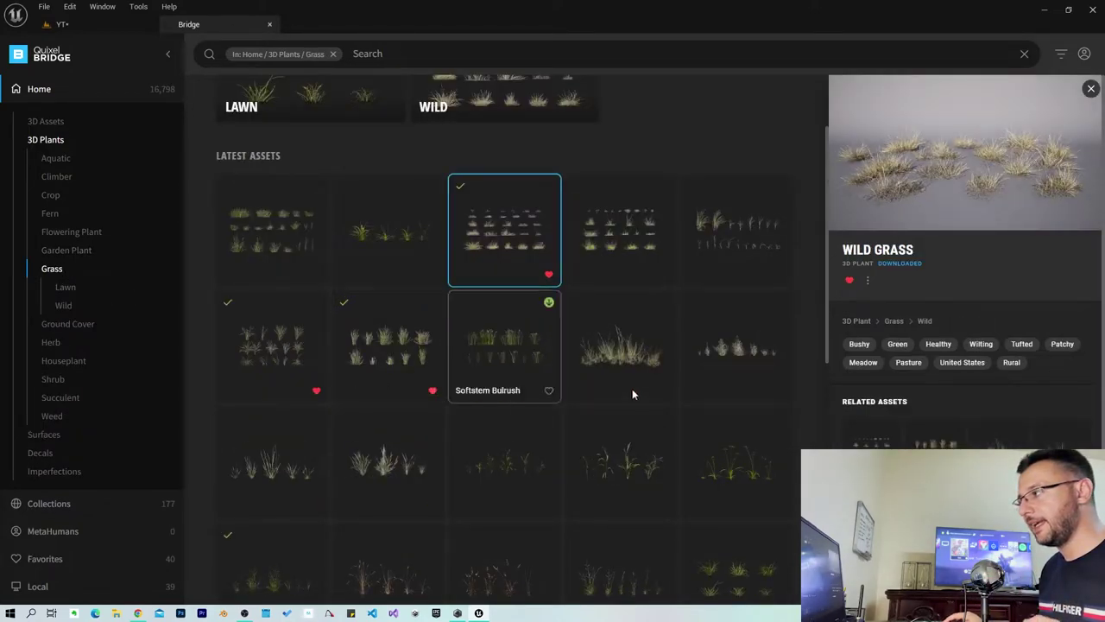
pyautogui.click(413, 352)
pyautogui.click(274, 348)
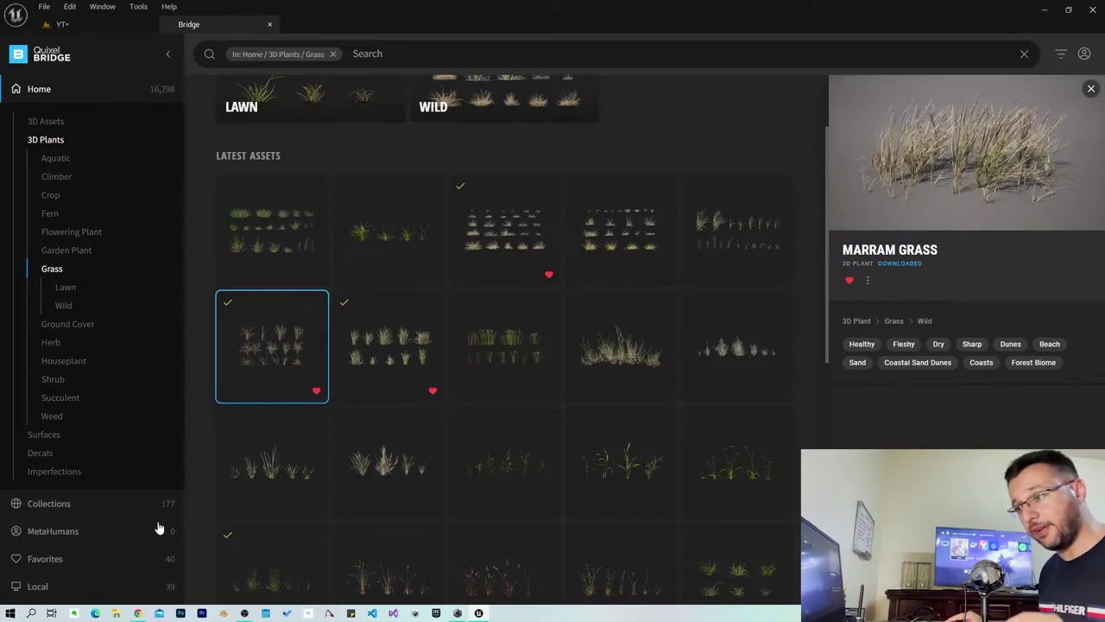
pyautogui.click(62, 562)
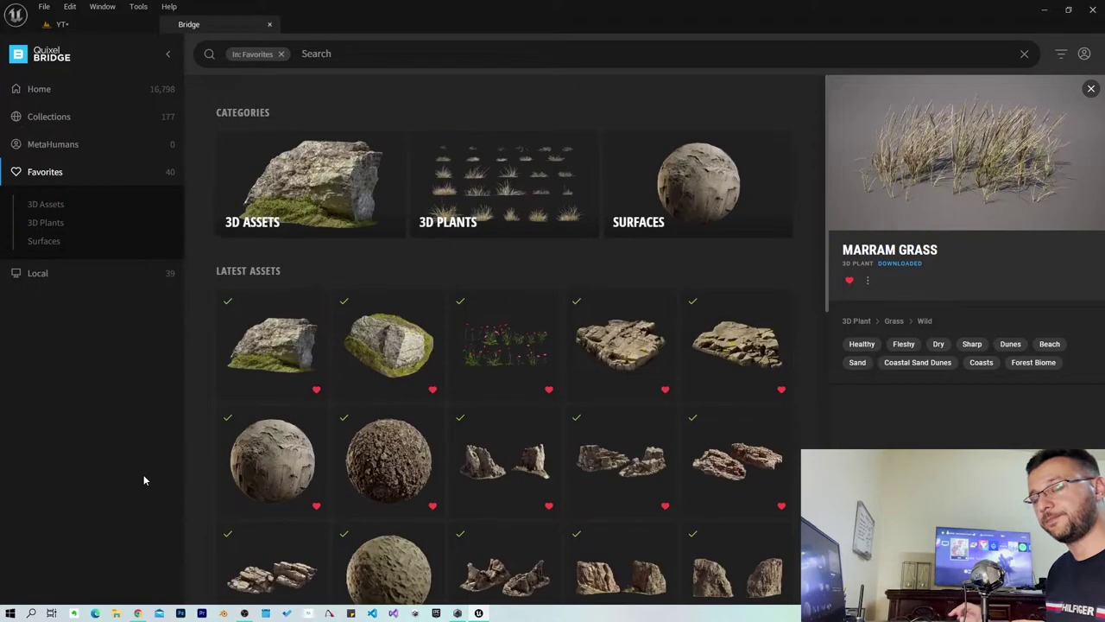
# Filter Favorites to 3D Plants, view Rough Meadow Grass, and restore the Bridge window size.
pyautogui.click(57, 226)
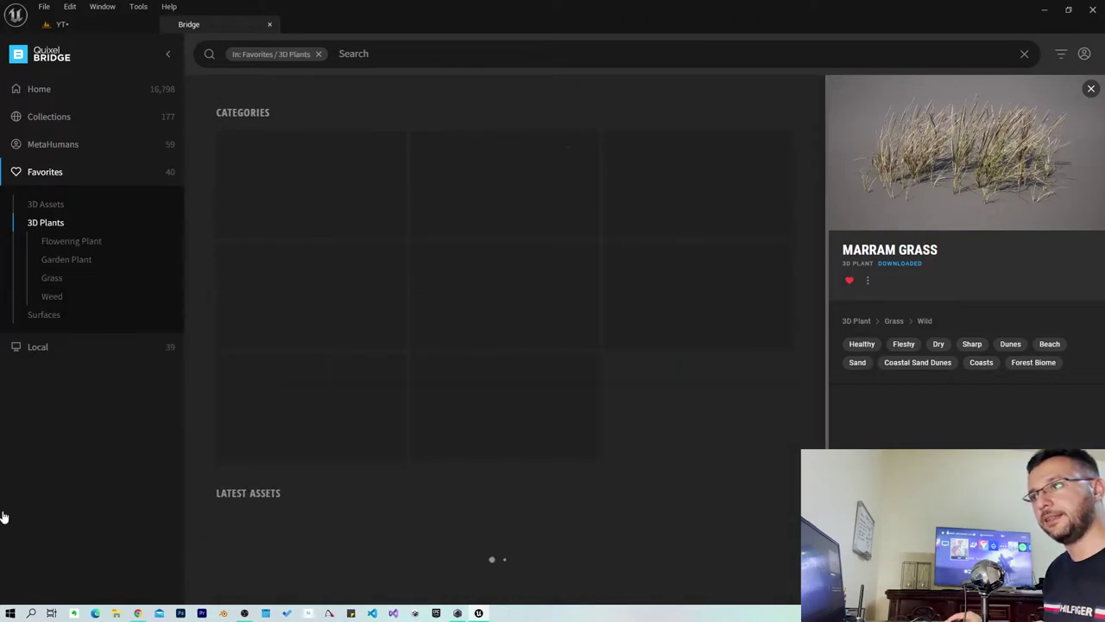
pyautogui.scroll(-1, 423, 380)
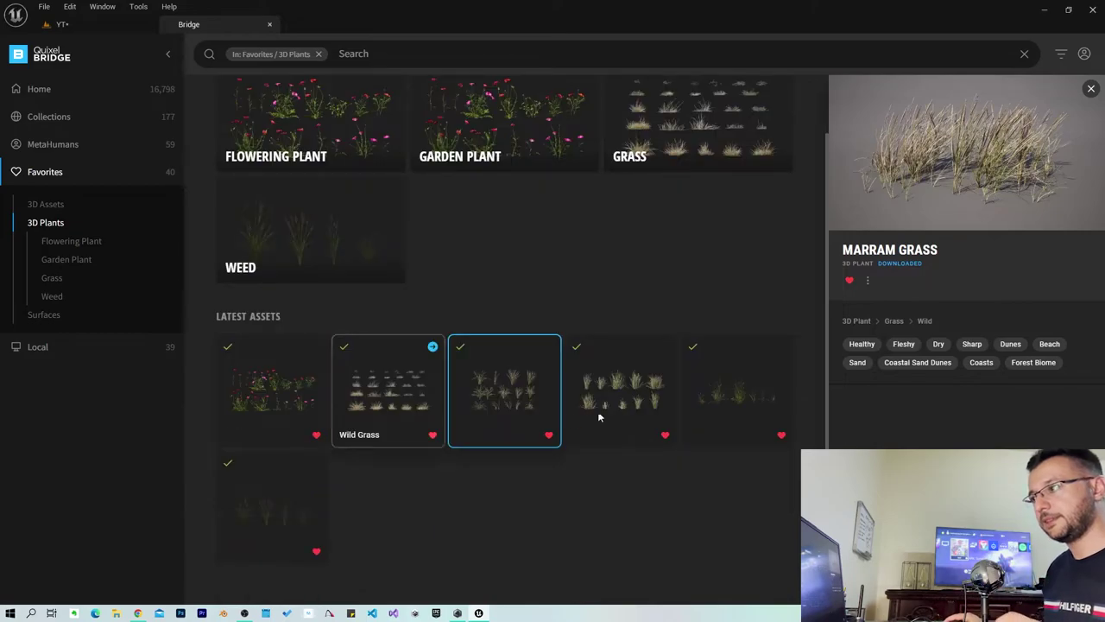
pyautogui.click(271, 505)
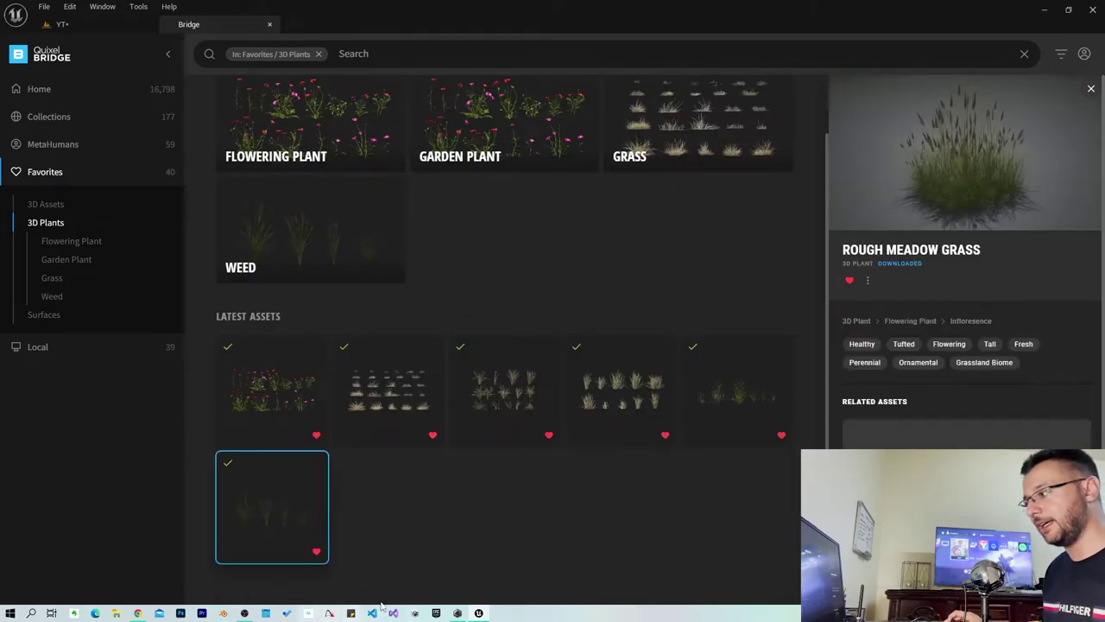
pyautogui.doubleClick(415, 7)
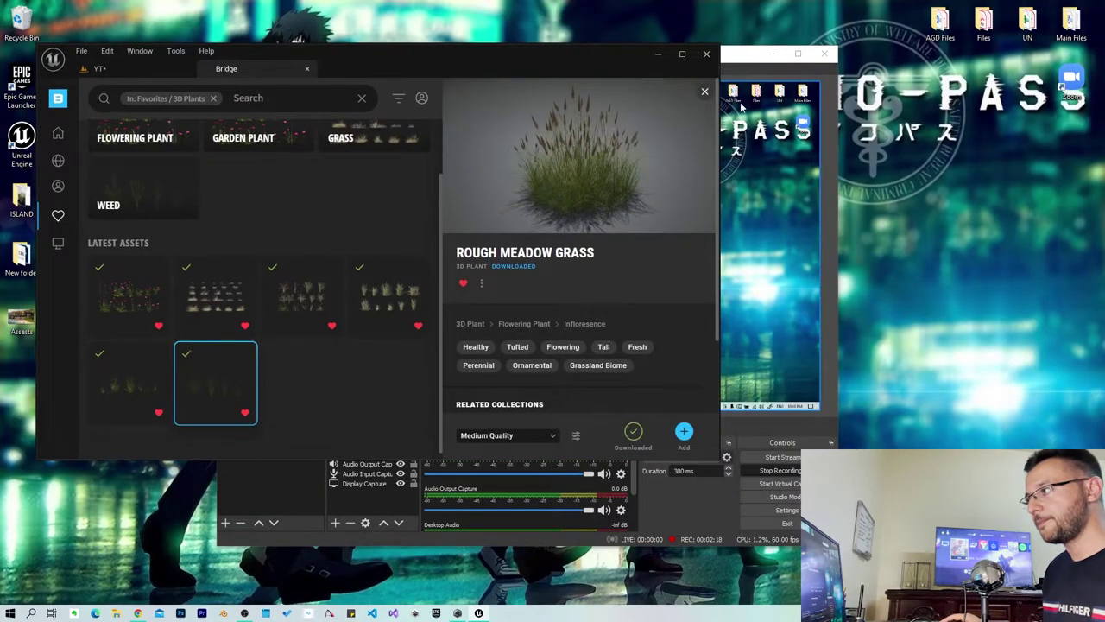
# Keep the download quality at Medium Quality and select the Wild Grass plant.
pyautogui.click(510, 436)
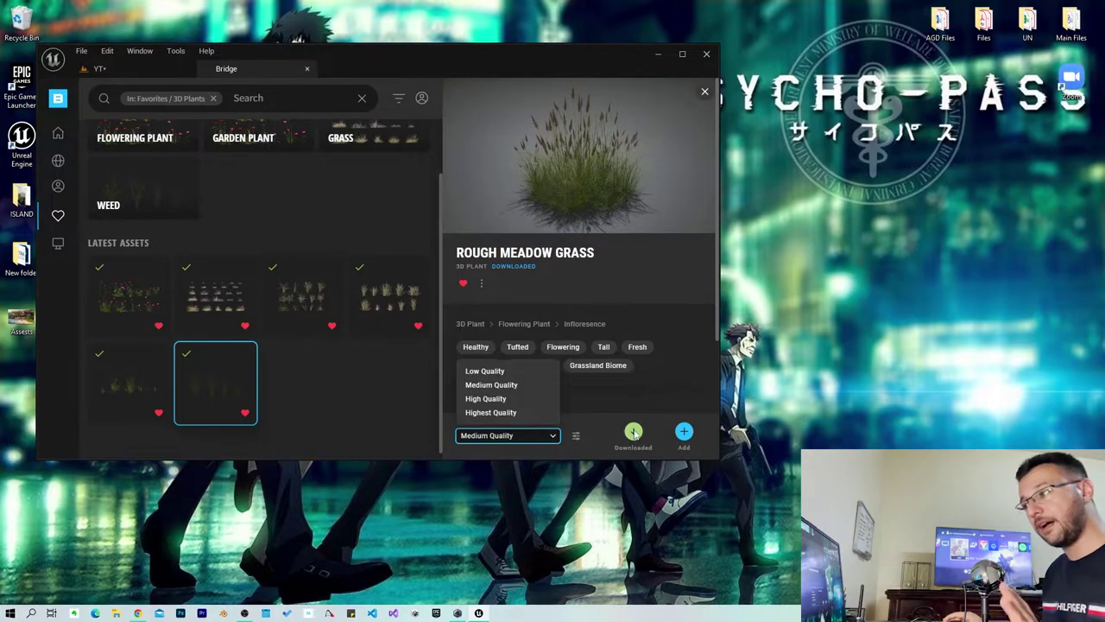
pyautogui.click(344, 410)
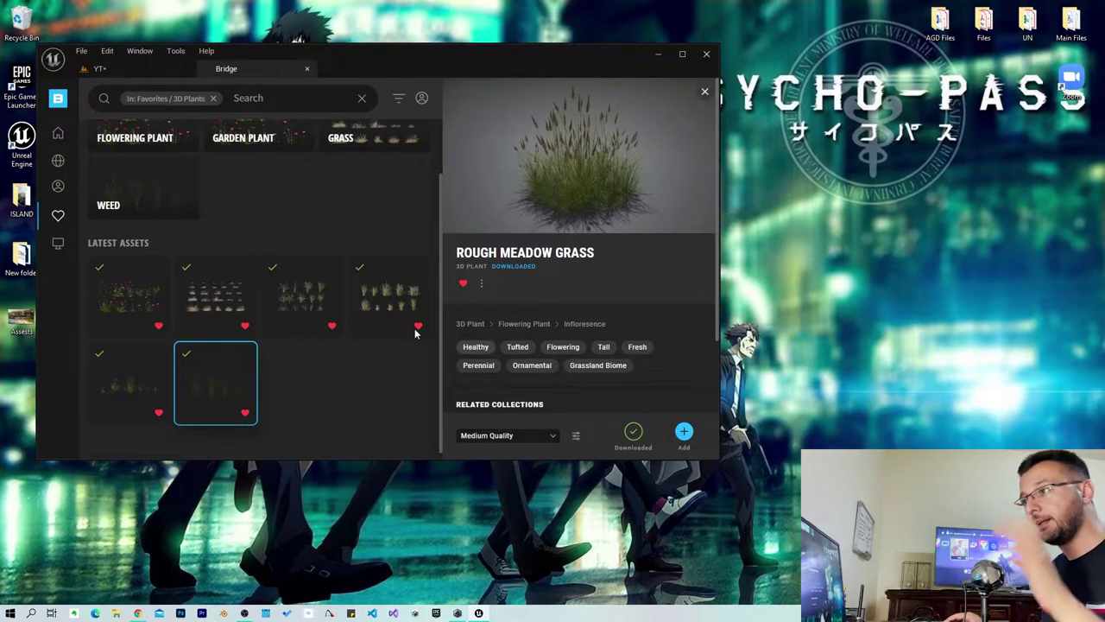
pyautogui.click(230, 294)
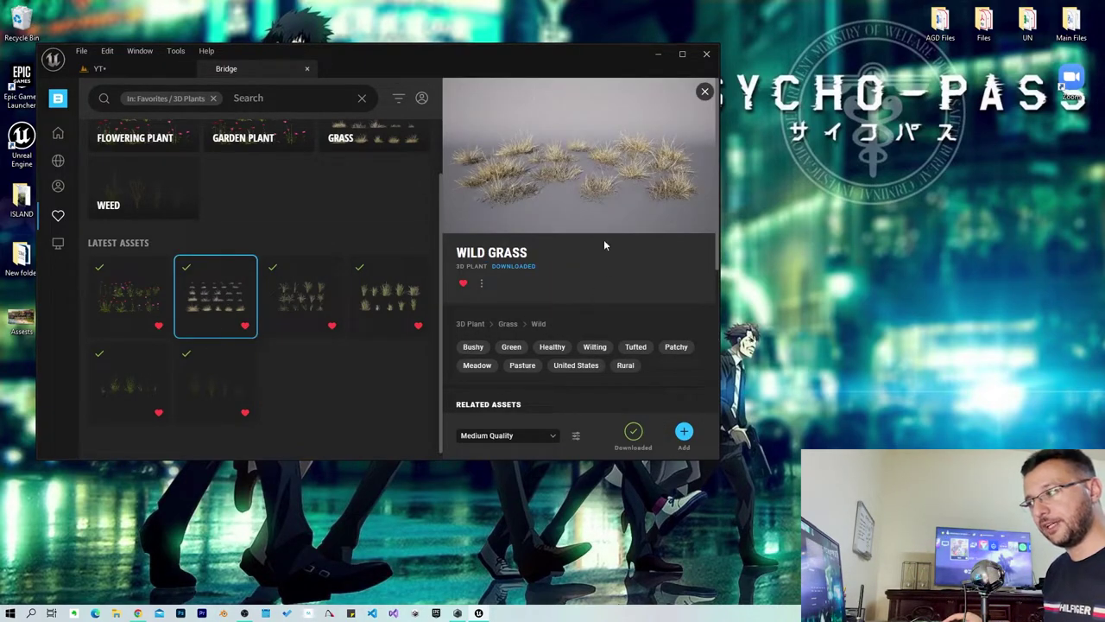
# Add Wild Grass to the project and return to the maximized level editor.
pyautogui.click(683, 436)
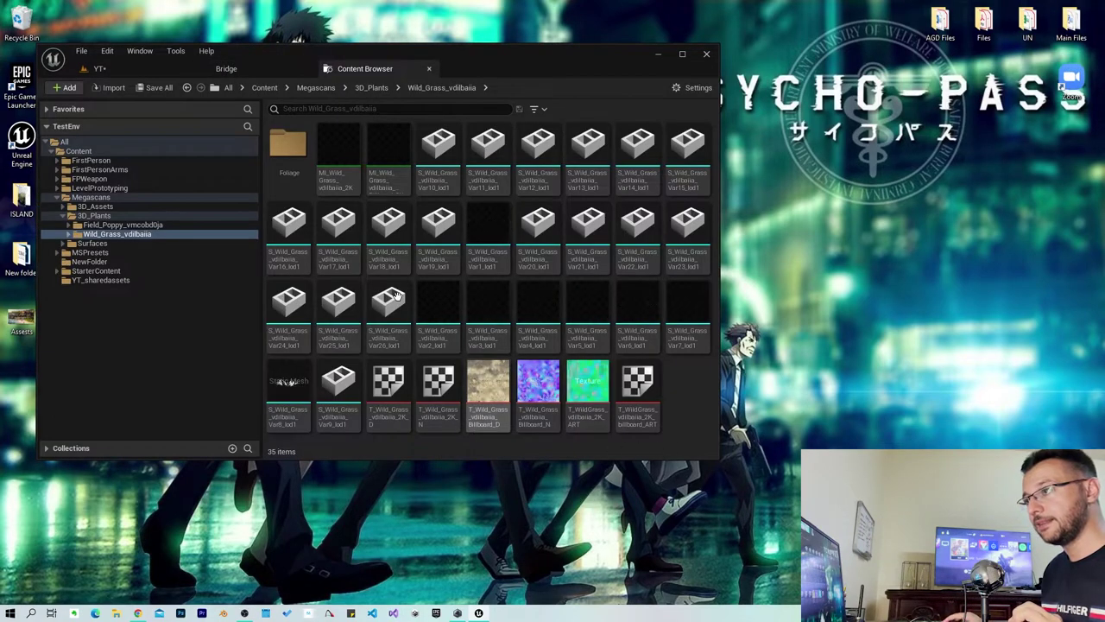
pyautogui.click(99, 68)
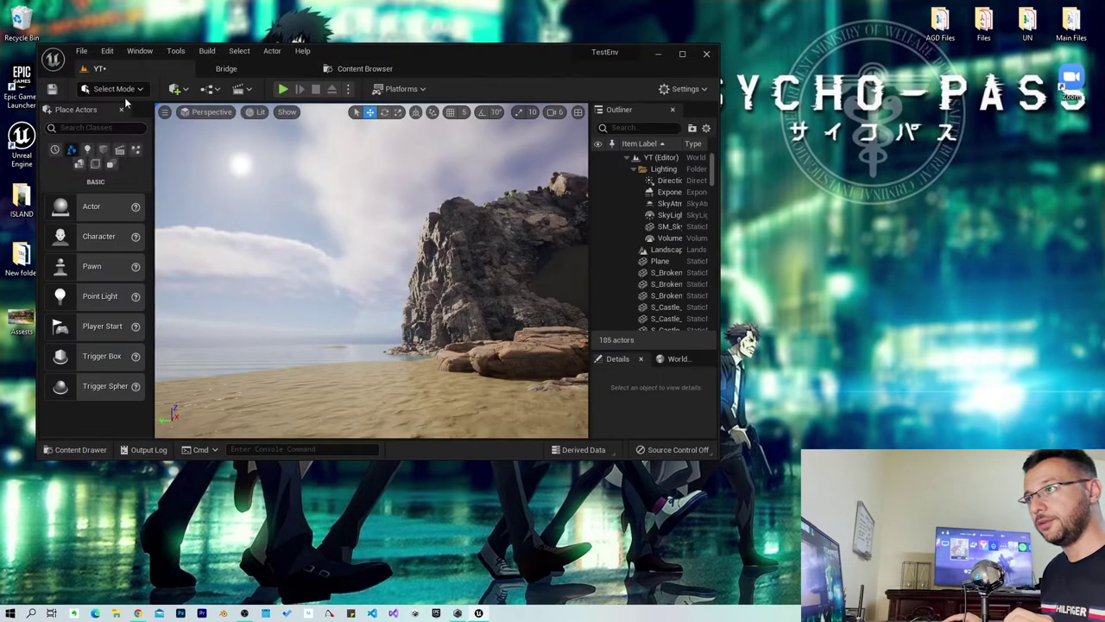
pyautogui.doubleClick(395, 53)
# In the Content Drawer, browse Megascans > 3D_Plants into the Wild_Grass_vdilbaiia folder.
pyautogui.hotkey('ctrl', 'space')
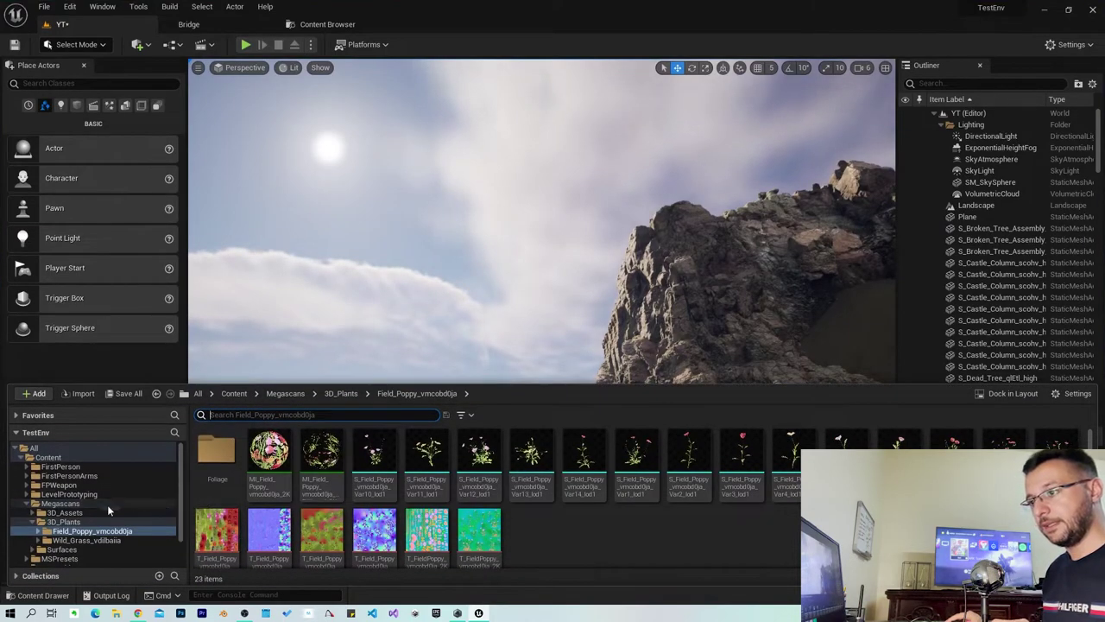
pyautogui.click(65, 523)
pyautogui.click(215, 453)
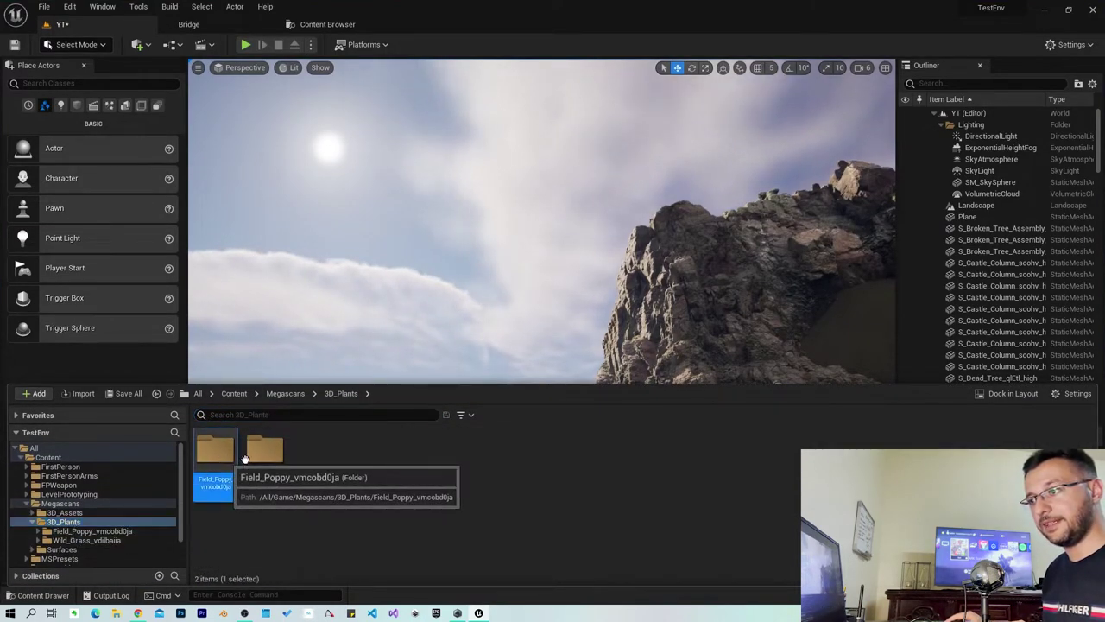
pyautogui.click(267, 457)
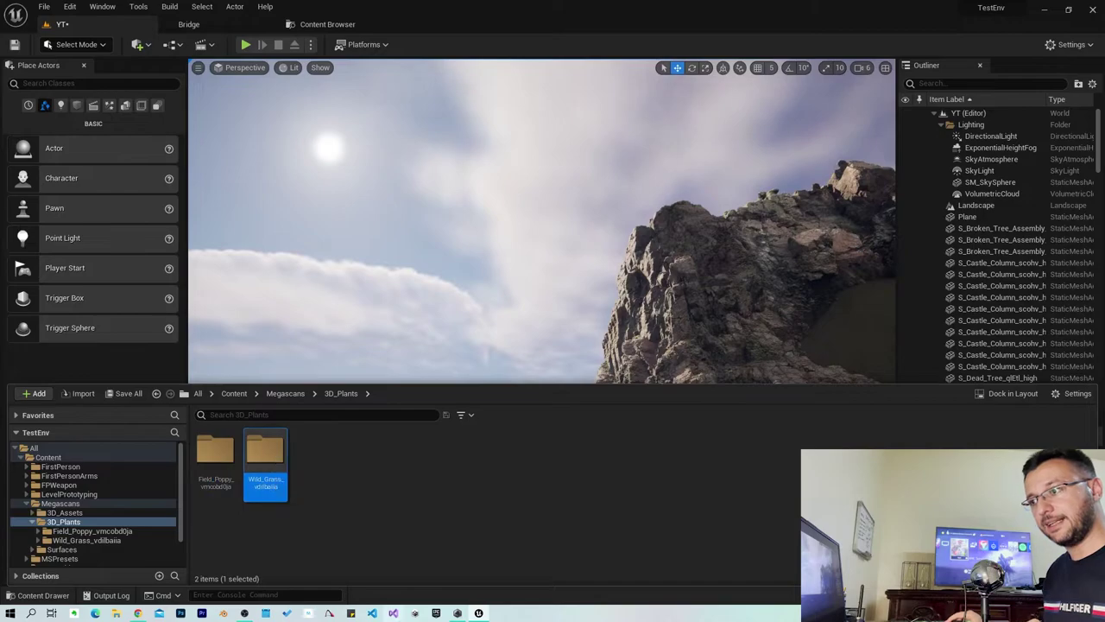
pyautogui.click(110, 540)
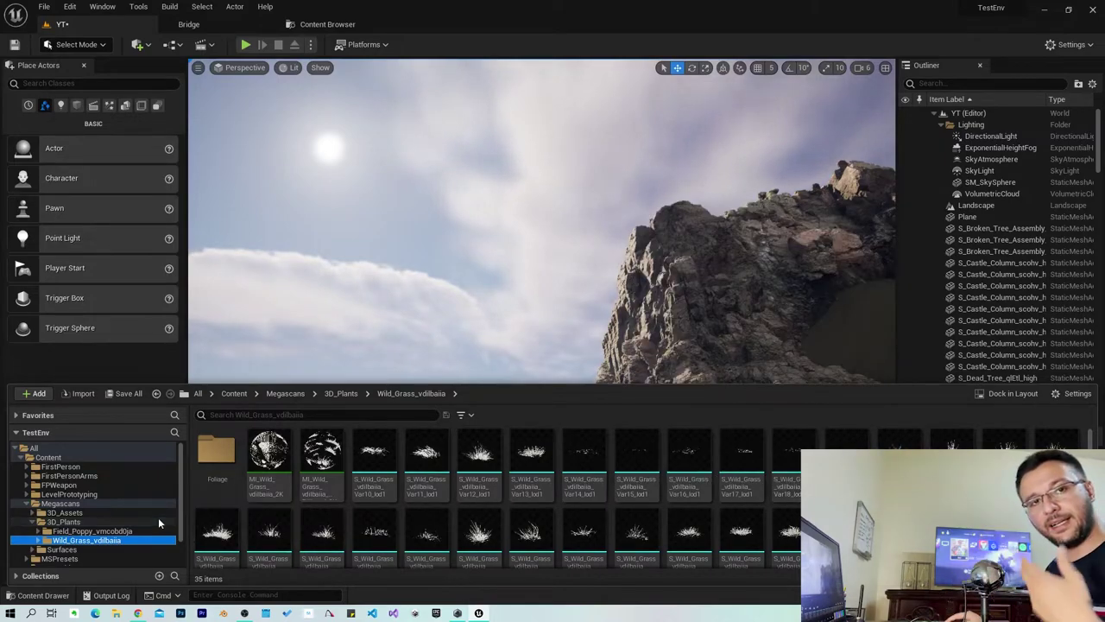
# Bring up Bridge in a smaller window and add Marram Grass to the project.
pyautogui.moveTo(376, 499)
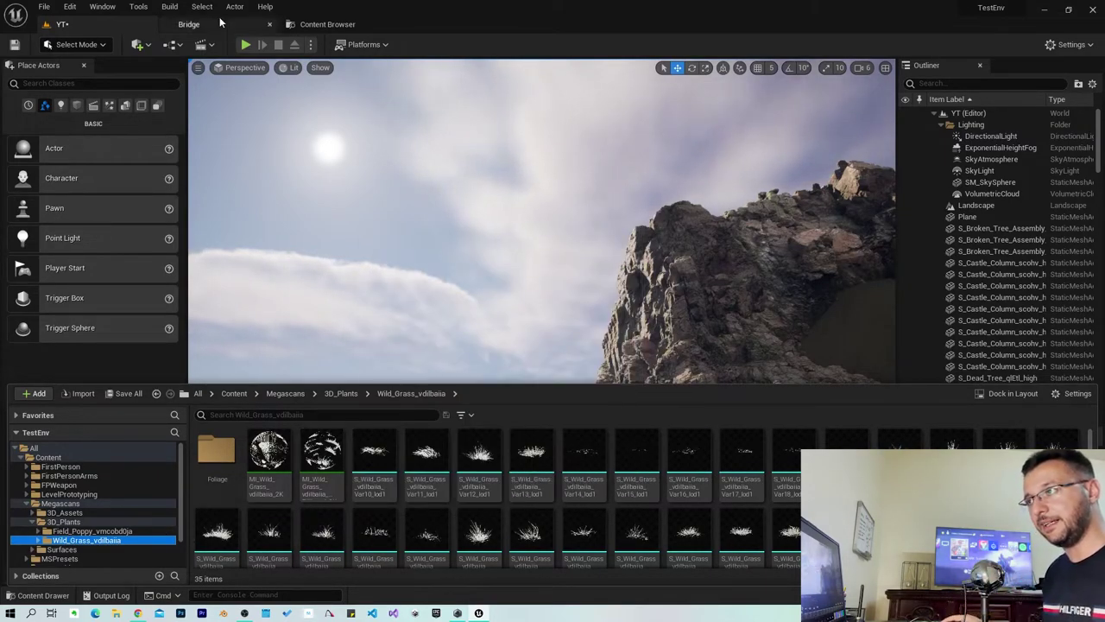
pyautogui.click(380, 22)
pyautogui.click(389, 23)
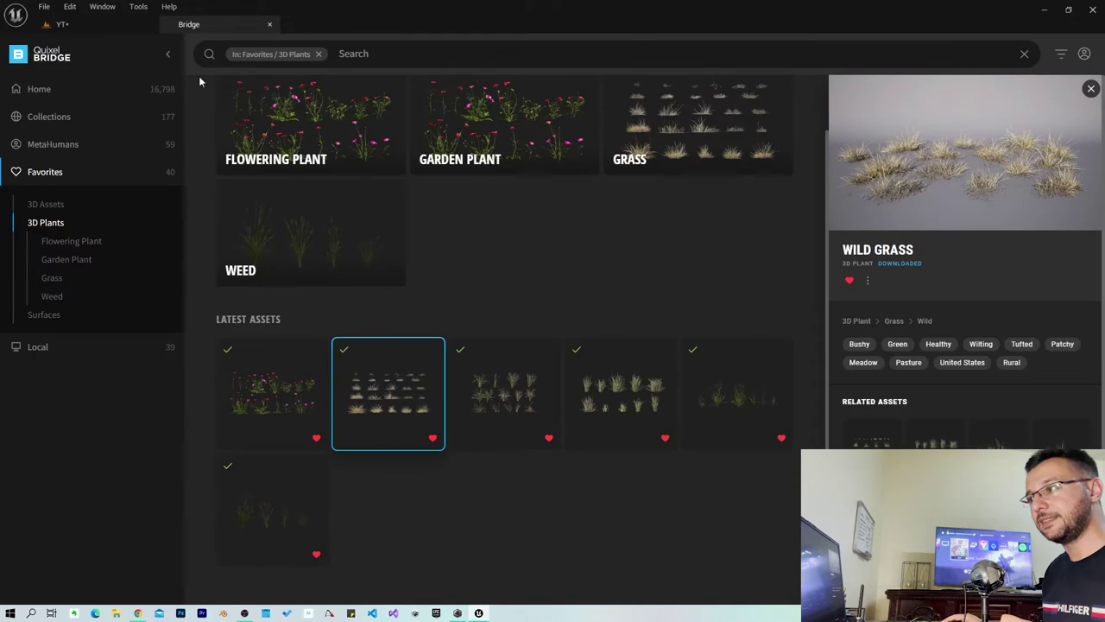
pyautogui.click(486, 403)
pyautogui.doubleClick(380, 5)
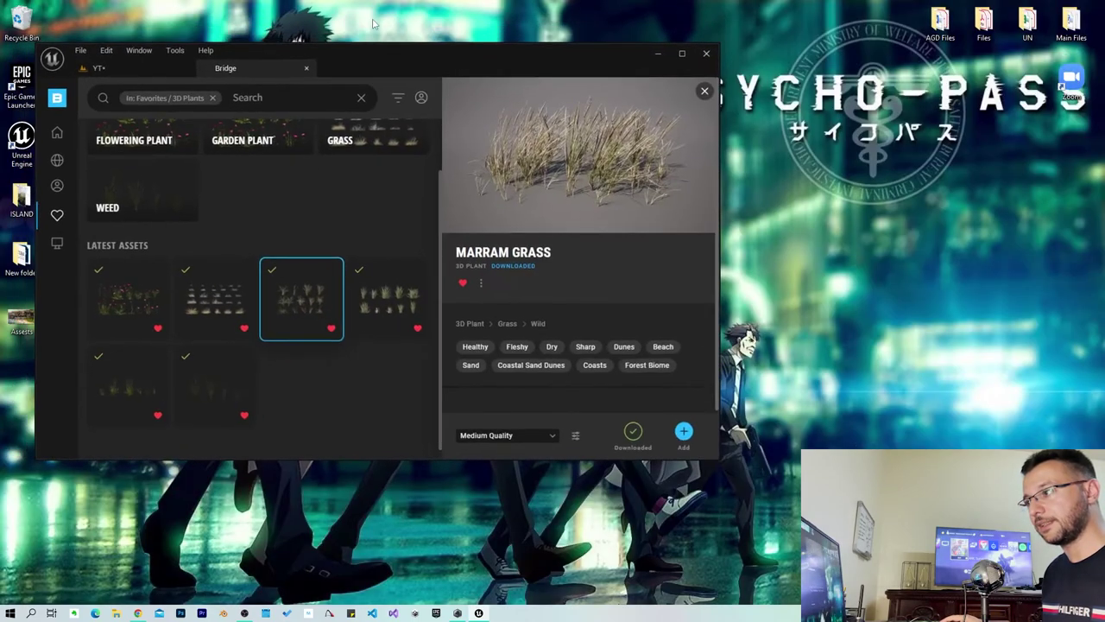
pyautogui.click(684, 432)
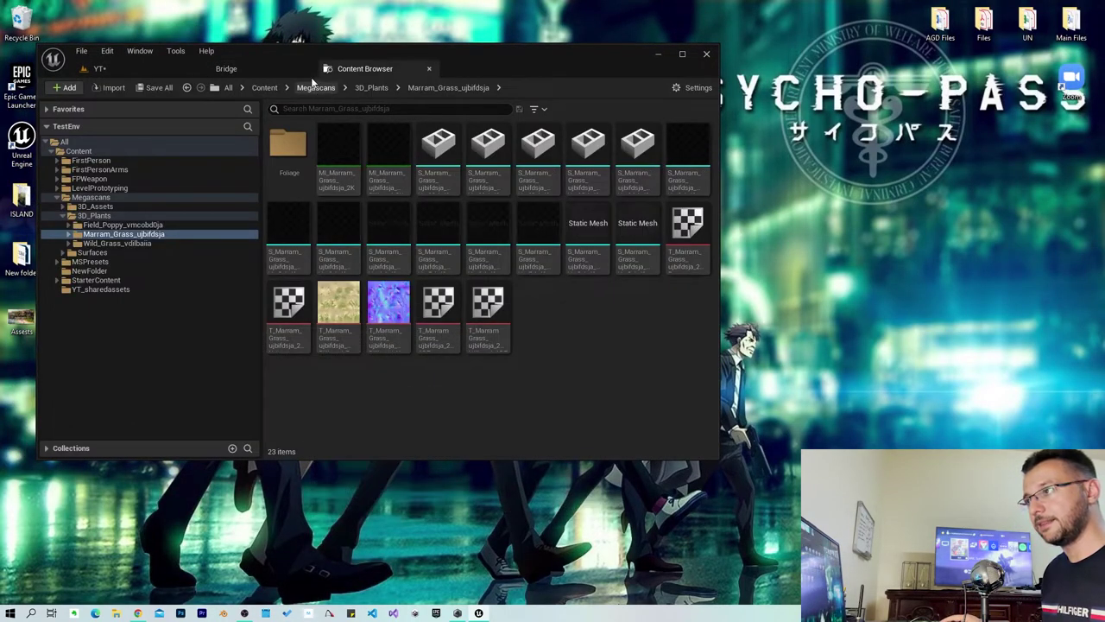
# Add Dune Sword-Sedge, Swamp Grass and Rough Meadow Grass to the project.
pyautogui.click(226, 68)
pyautogui.click(384, 313)
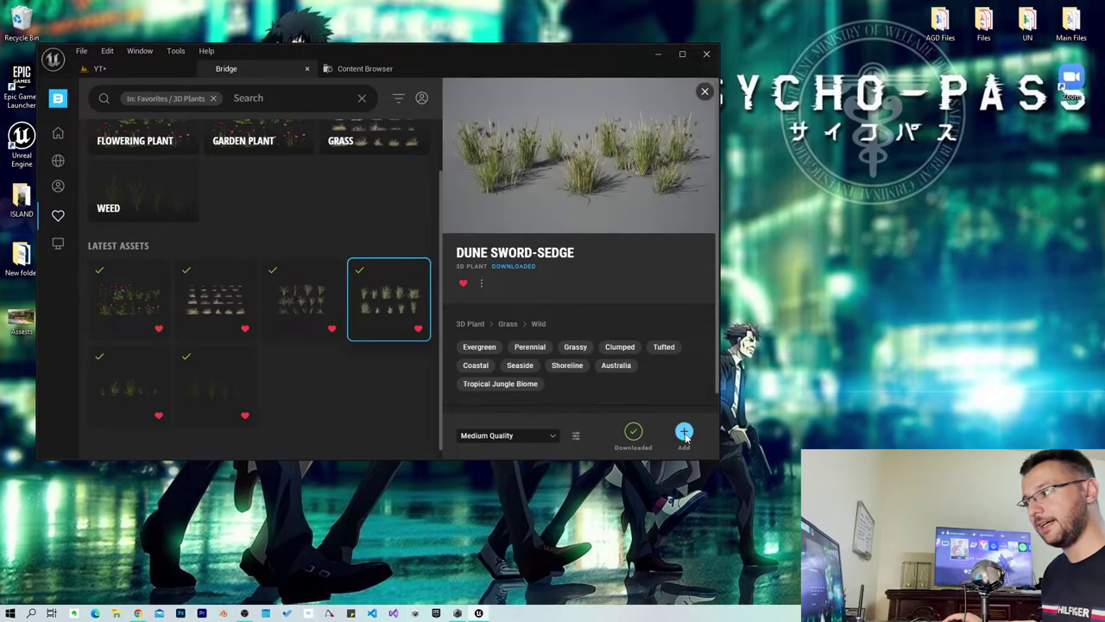
pyautogui.click(364, 68)
pyautogui.click(259, 68)
pyautogui.click(130, 386)
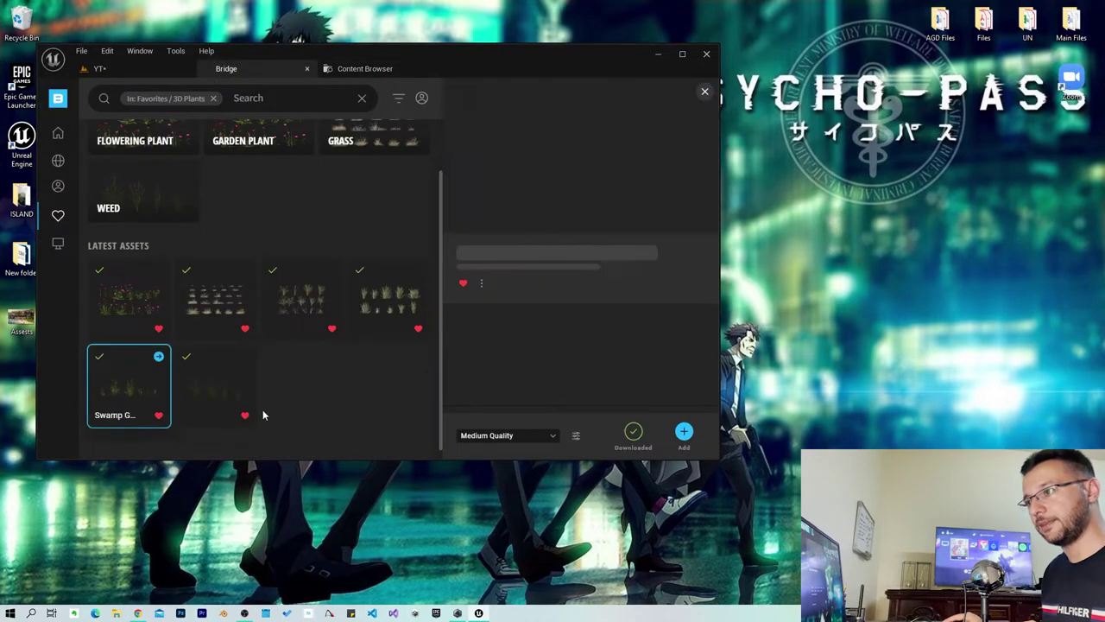
pyautogui.click(683, 431)
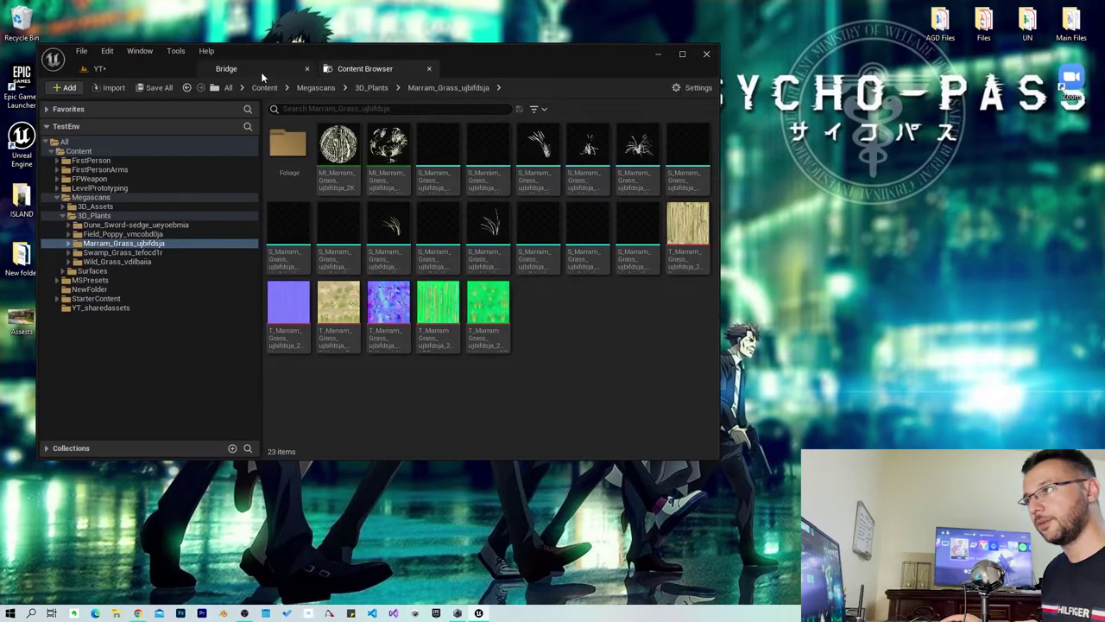
pyautogui.click(226, 69)
pyautogui.click(216, 386)
pyautogui.click(684, 433)
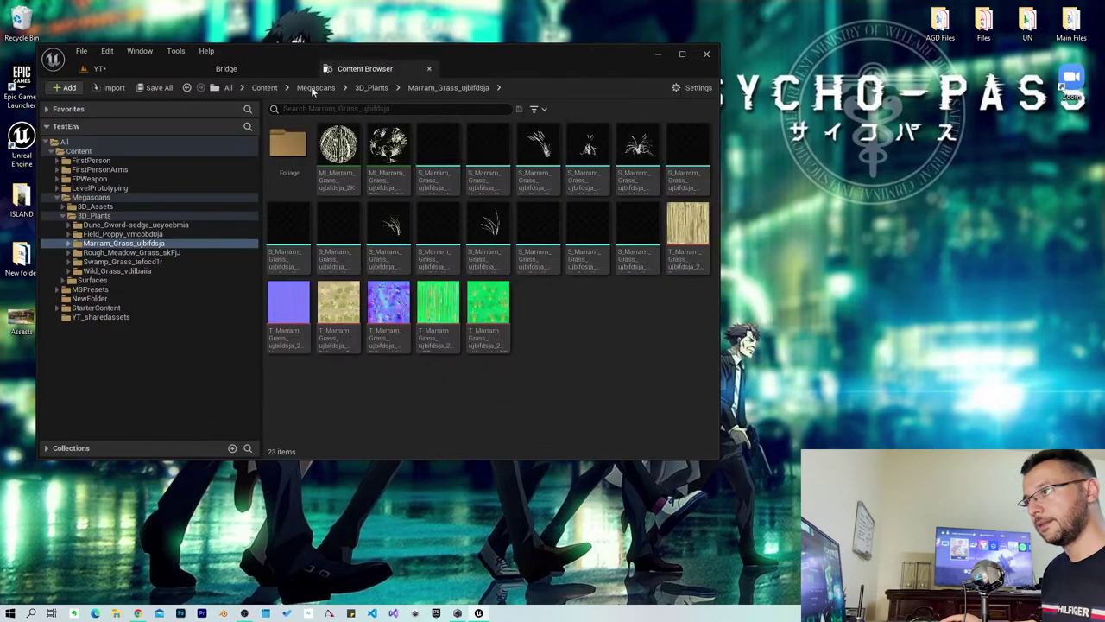
# Check each imported plant folder in the Content Browser, then maximize the editor again.
pyautogui.click(112, 225)
pyautogui.click(112, 234)
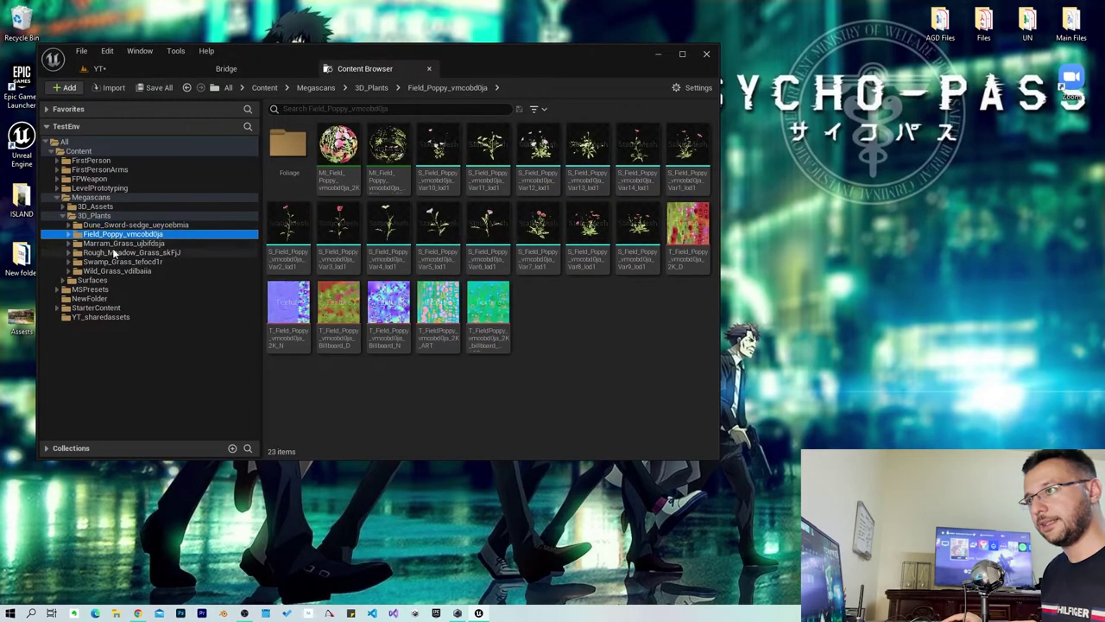
pyautogui.click(112, 242)
pyautogui.click(112, 252)
pyautogui.click(111, 260)
pyautogui.click(95, 279)
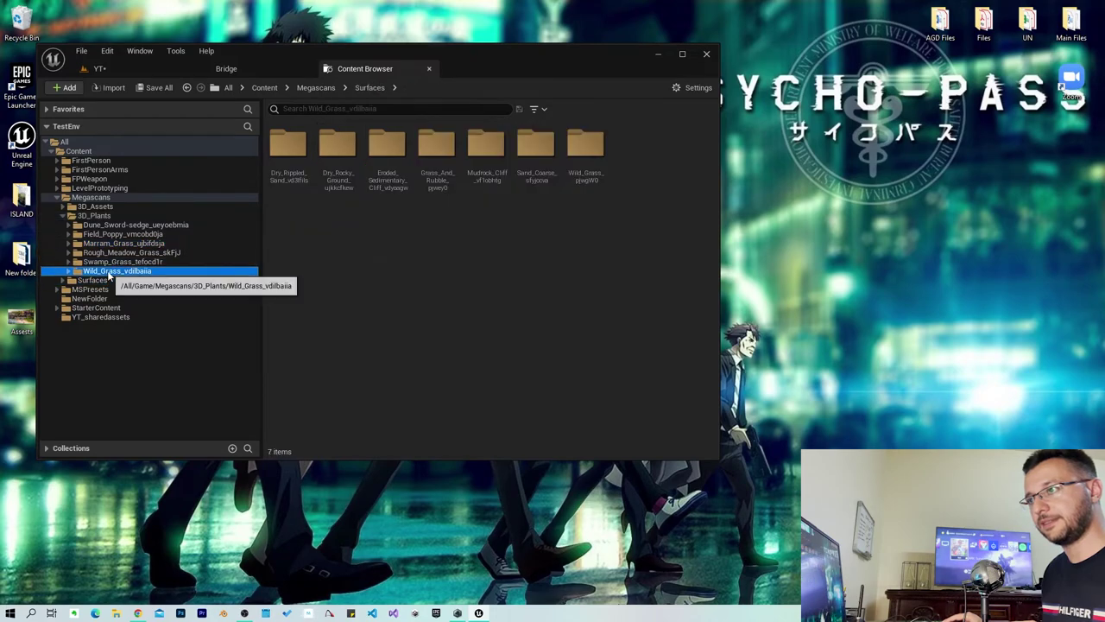
pyautogui.click(117, 270)
pyautogui.click(229, 69)
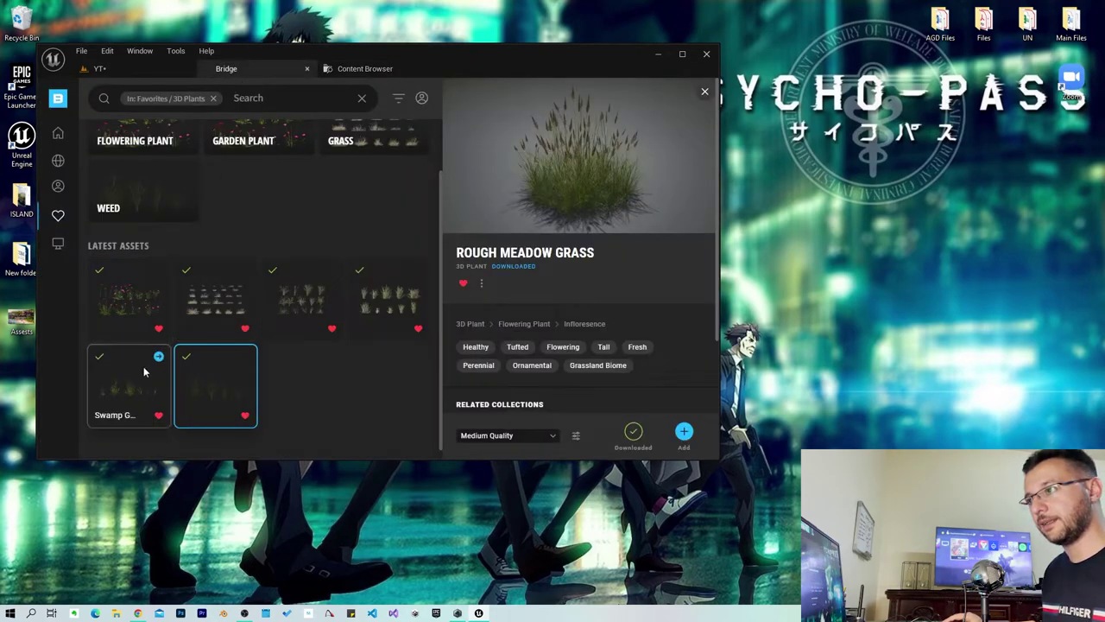
pyautogui.doubleClick(438, 54)
# Review the 3D_Plants folders in the Content Drawer, then switch the editor to Landscape mode.
pyautogui.click(63, 24)
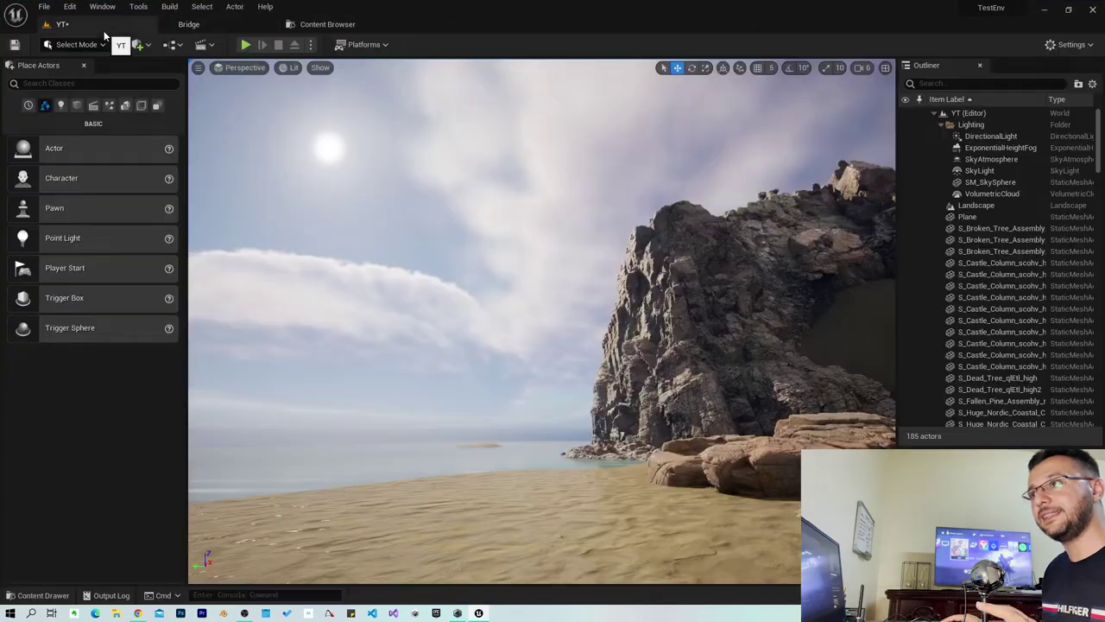
pyautogui.hotkey('ctrl', 'space')
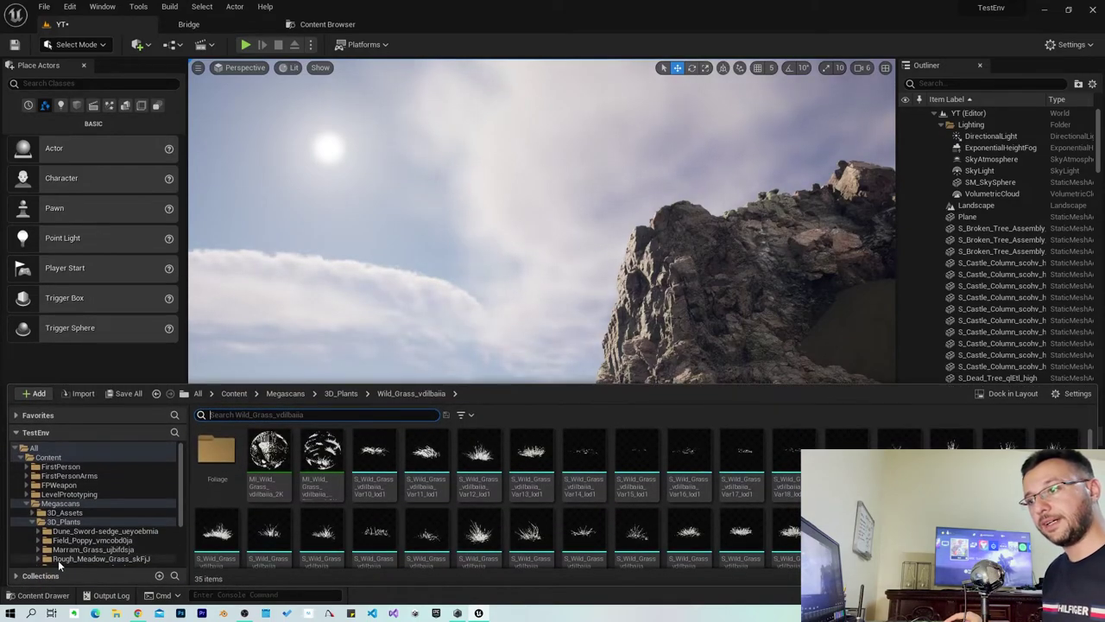
pyautogui.scroll(-1, 60, 531)
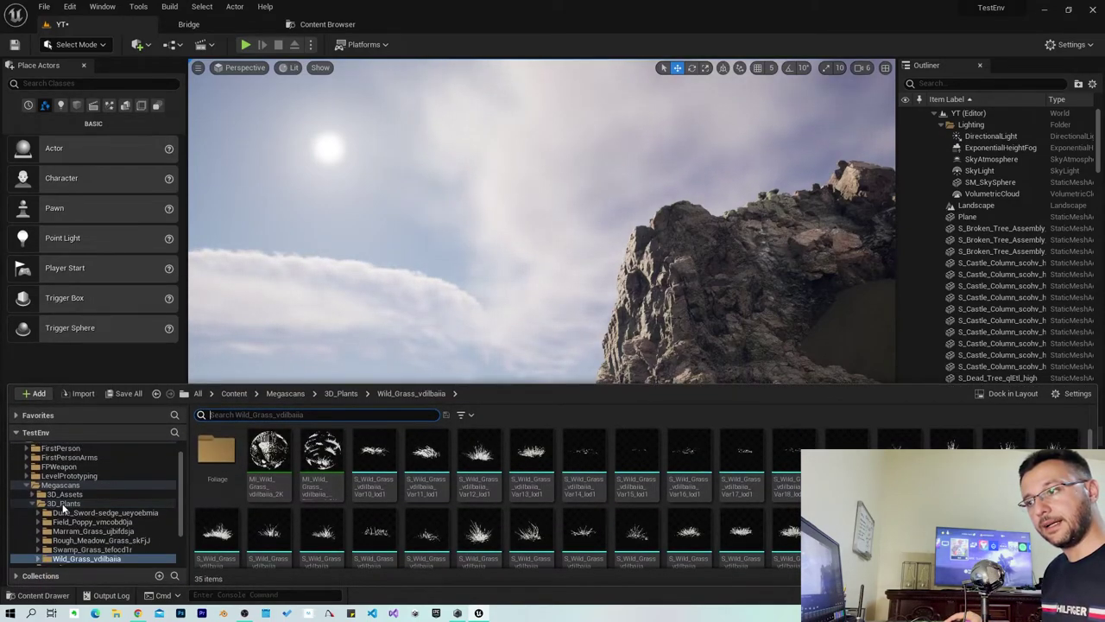
pyautogui.scroll(-1, 76, 510)
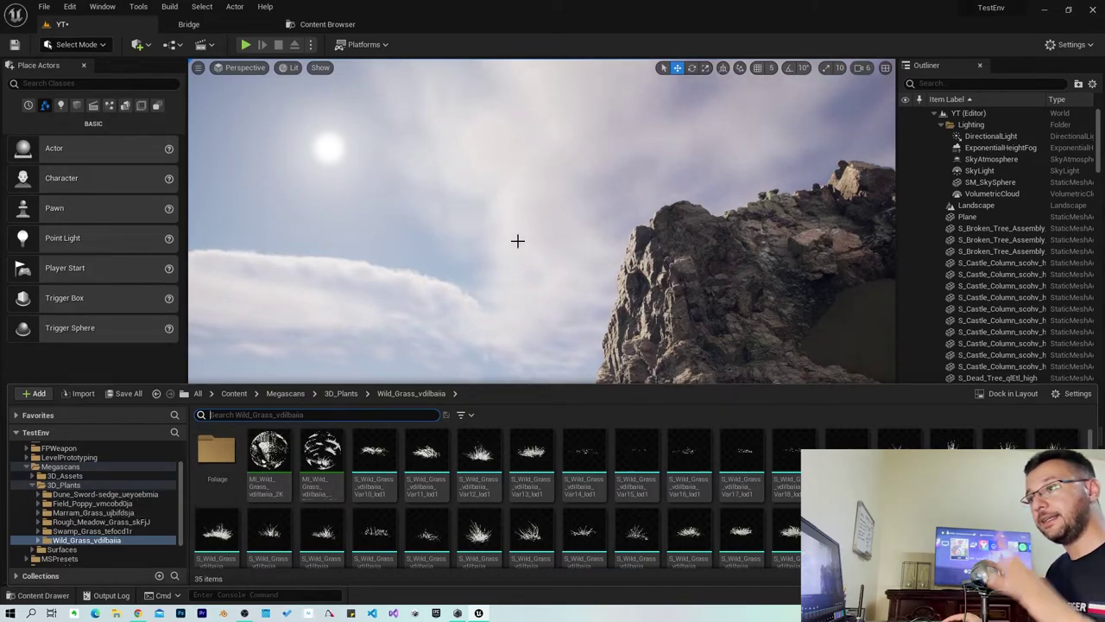
pyautogui.click(76, 44)
pyautogui.click(69, 77)
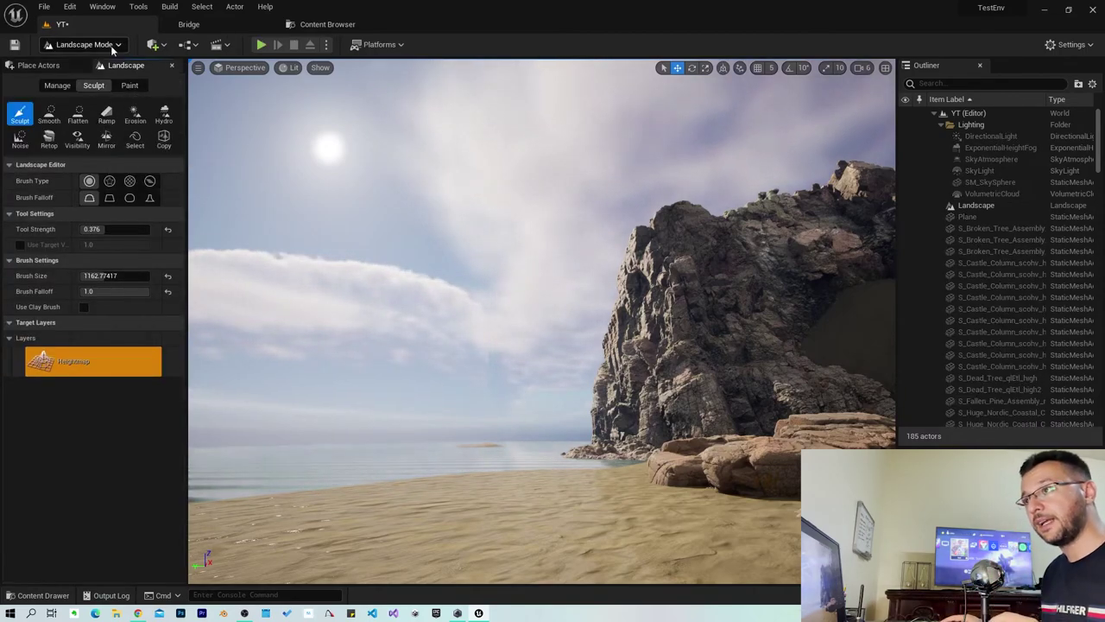
# Switch to Foliage mode and widen the panel to inspect the grass and poppy foliage types.
pyautogui.click(112, 48)
pyautogui.click(104, 89)
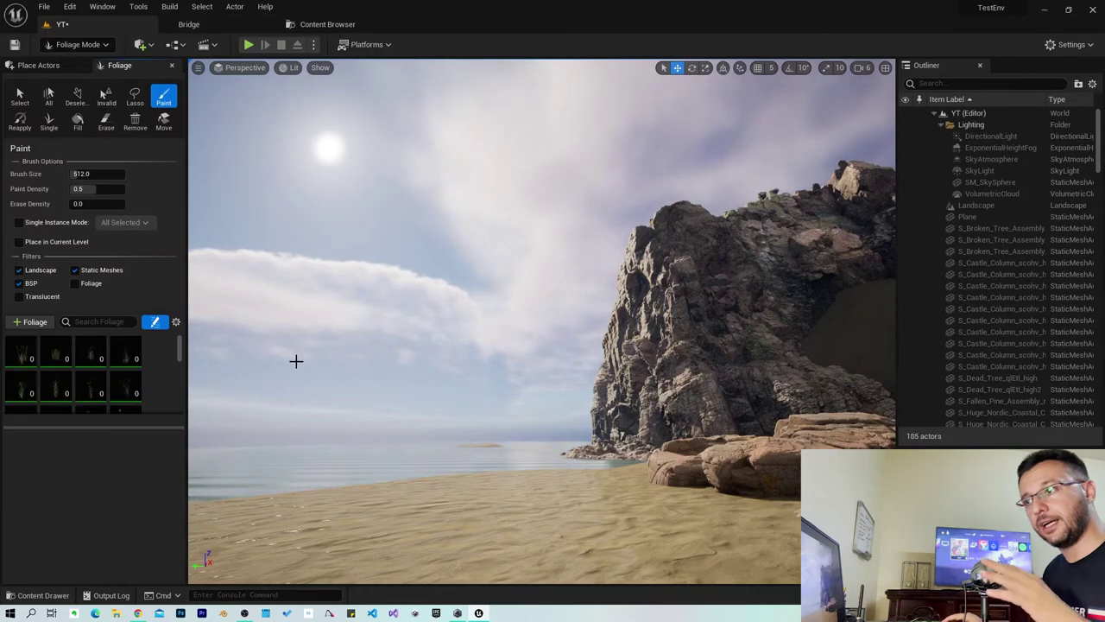
pyautogui.moveTo(186, 382); pyautogui.dragTo(324, 382)
pyautogui.scroll(-1, 166, 373)
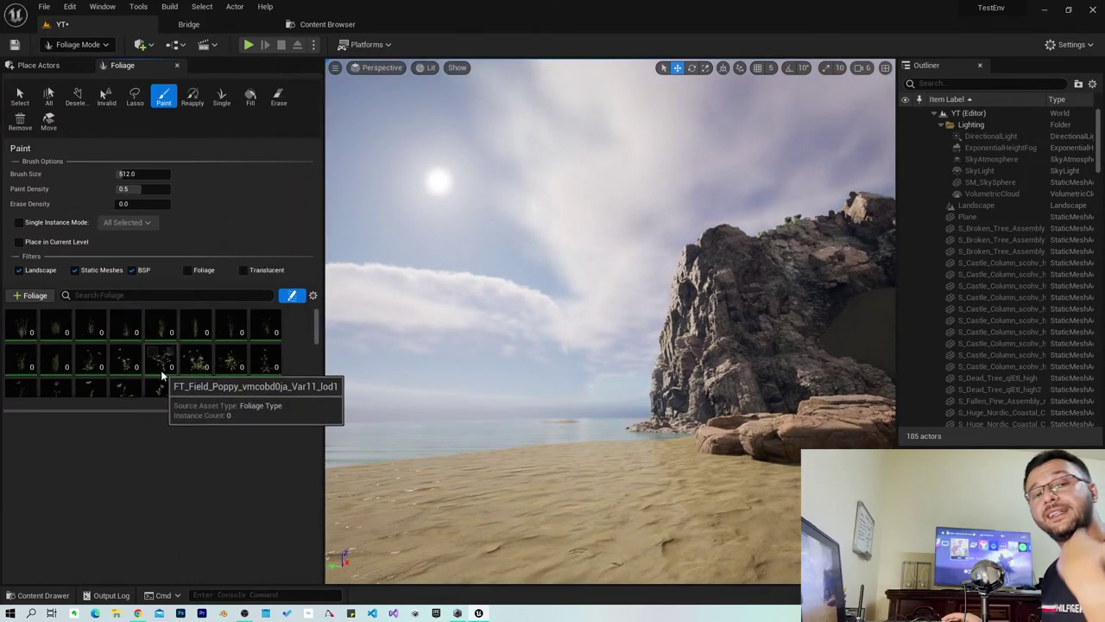